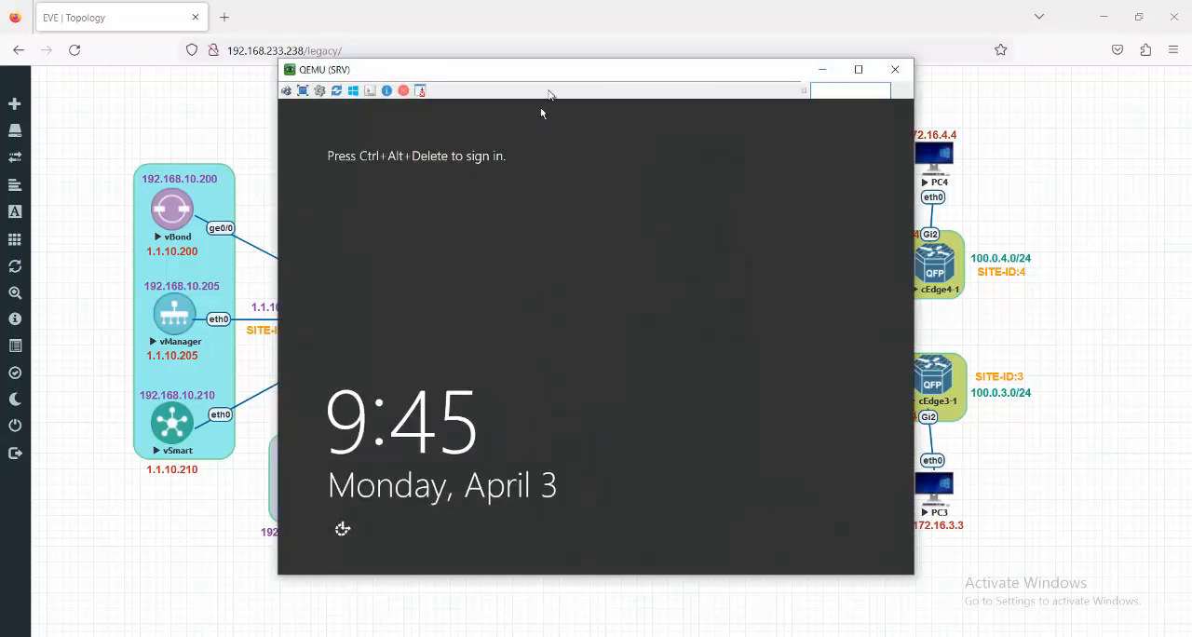
# - Sign in to the SRV server console by entering the Administrator account password
pyautogui.moveTo(598, 61); pyautogui.dragTo(736, 20)
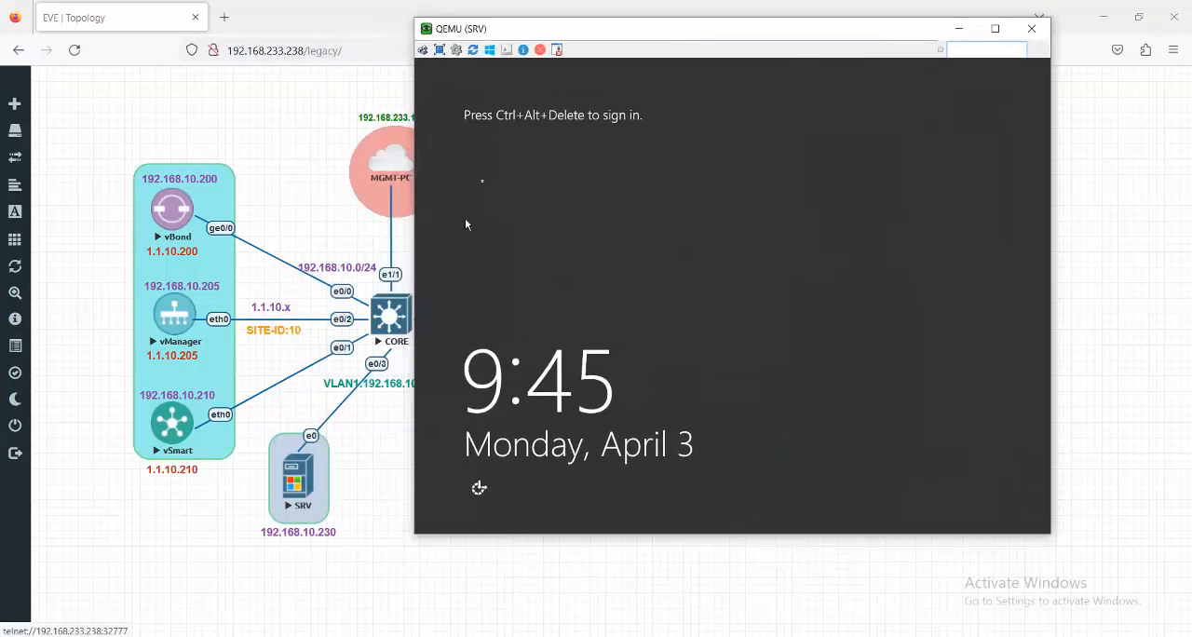
pyautogui.click(423, 50)
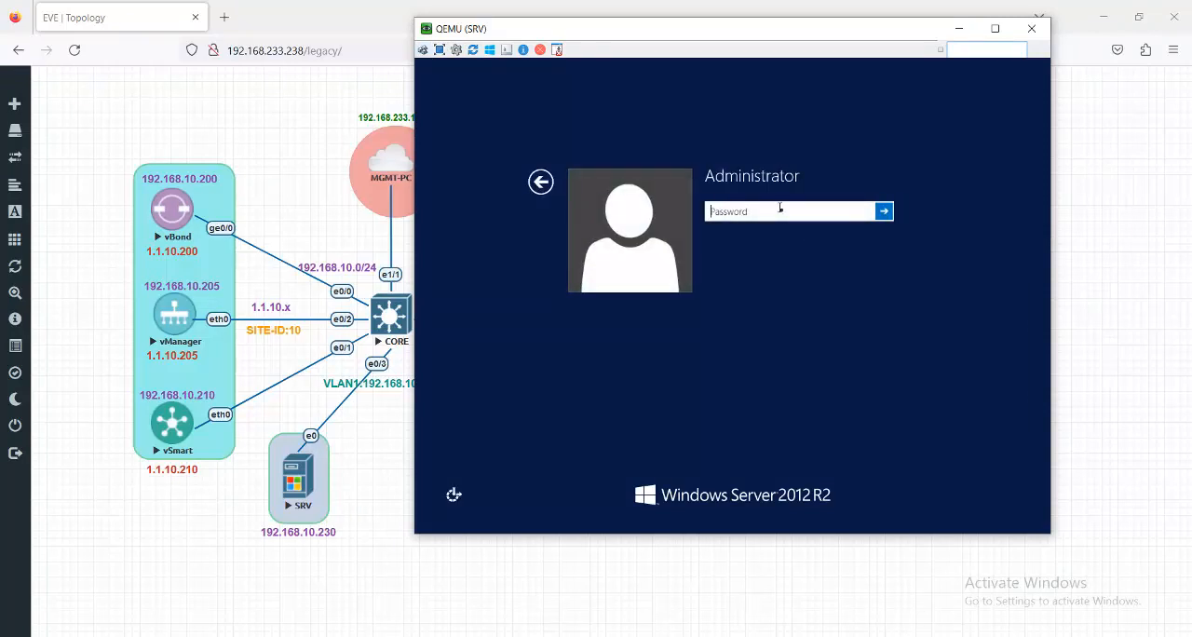
pyautogui.press('shift')
pyautogui.press('shift')
pyautogui.press('shift')
pyautogui.press('shift')
pyautogui.press('shift')
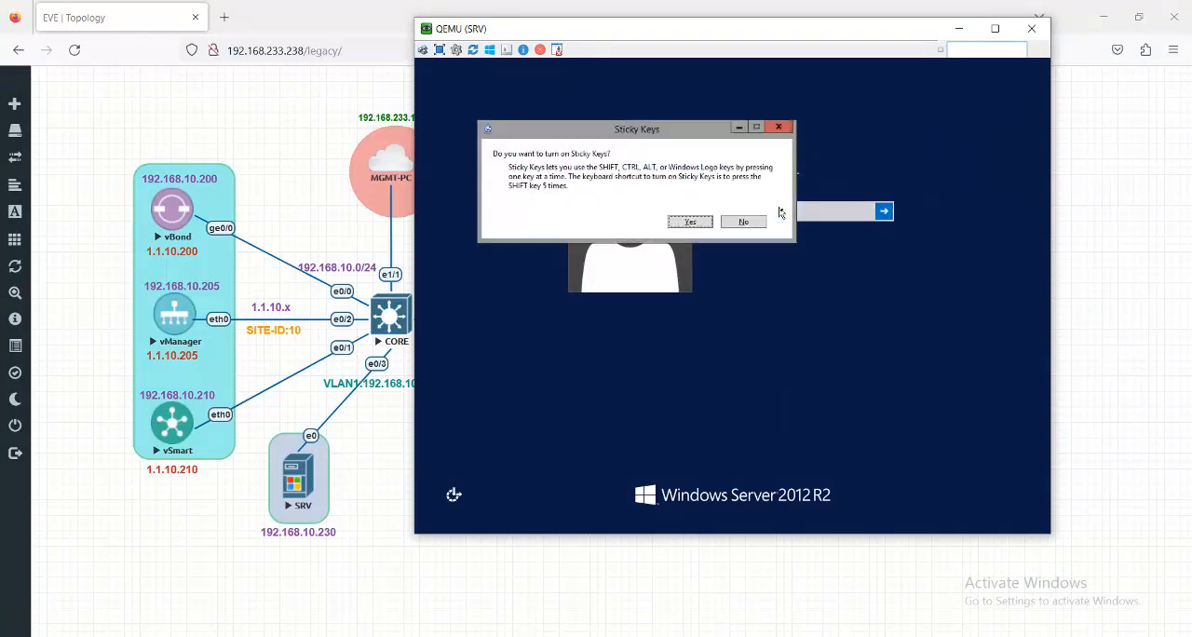
pyautogui.click(781, 128)
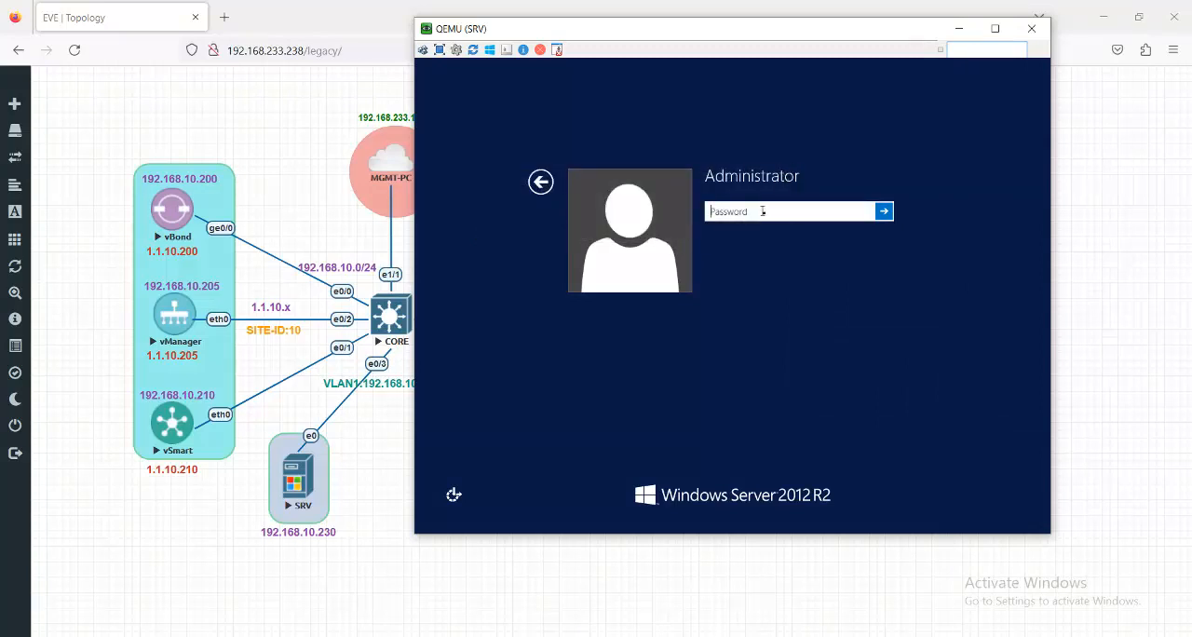
pyautogui.write('C')
pyautogui.click(885, 212)
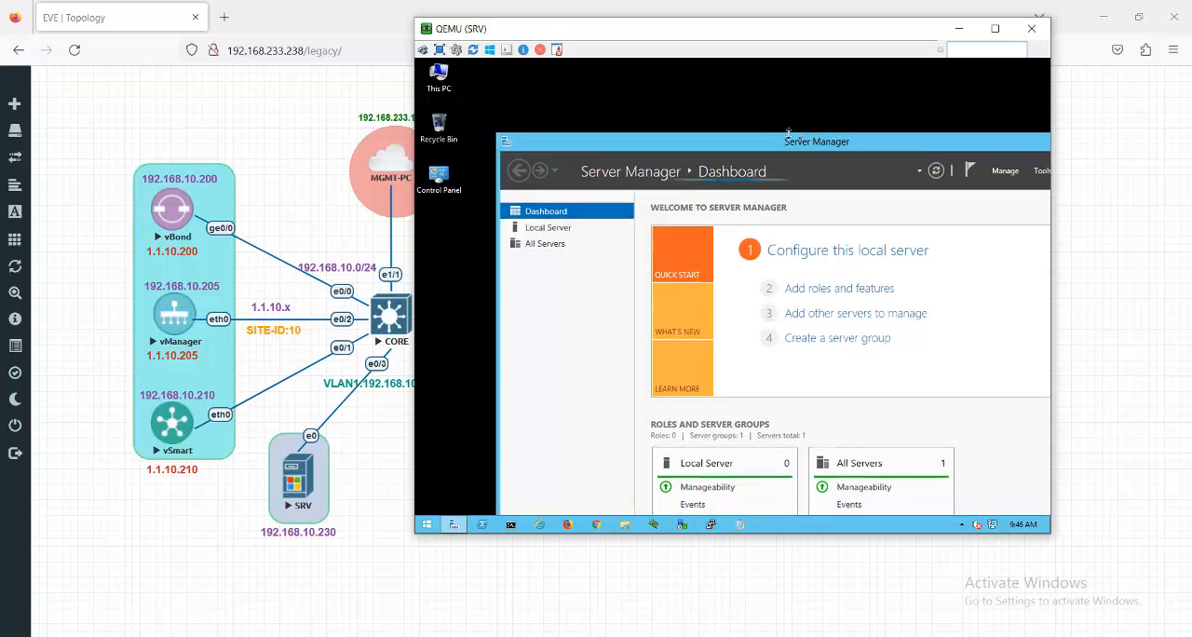
# - Maximize Server Manager and show the local server's properties
pyautogui.moveTo(885, 144); pyautogui.dragTo(736, 154)
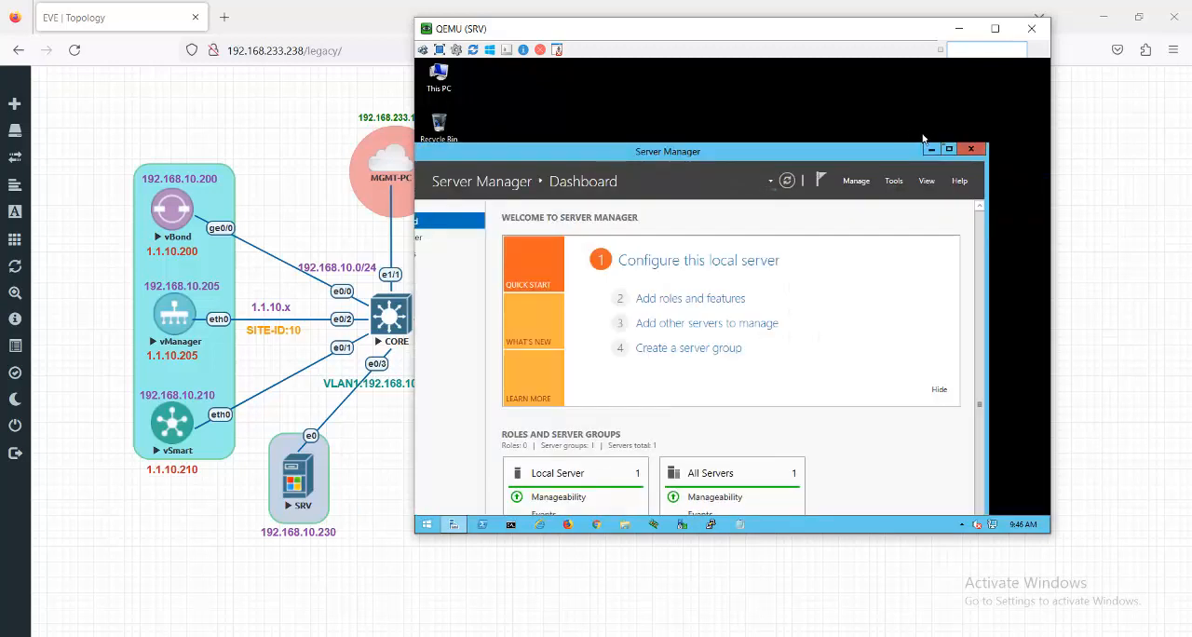
pyautogui.click(949, 150)
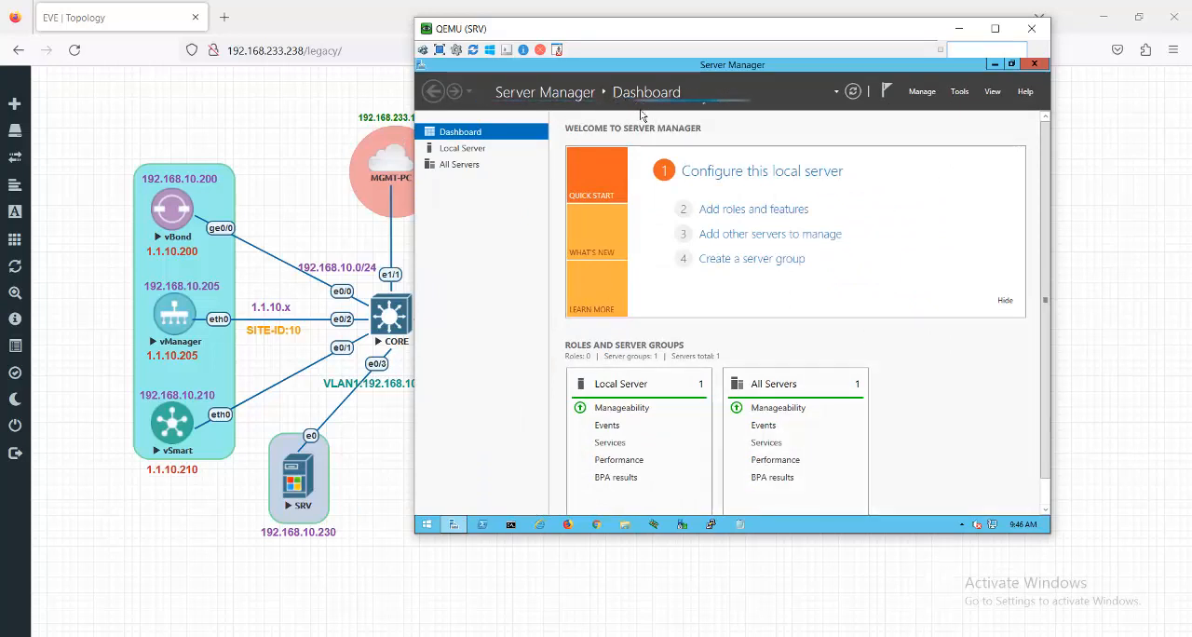
pyautogui.click(477, 150)
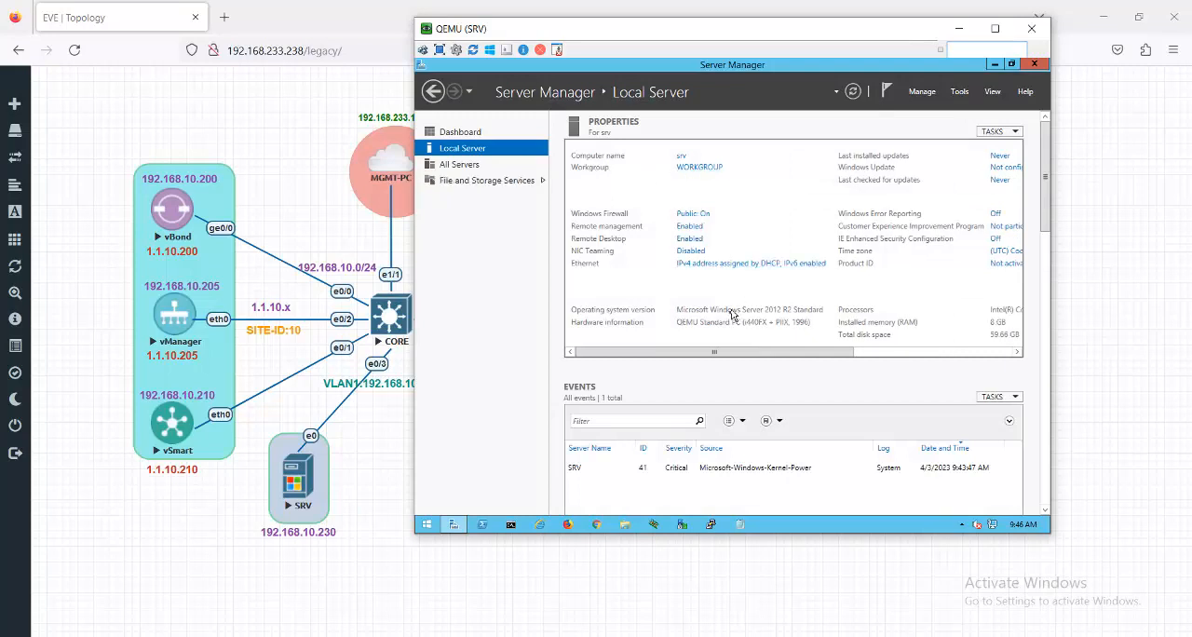
# - Open the Ethernet connection's properties and disable Internet Protocol Version 6 (TCP/IPv6) on it
pyautogui.click(702, 264)
pyautogui.click(606, 194)
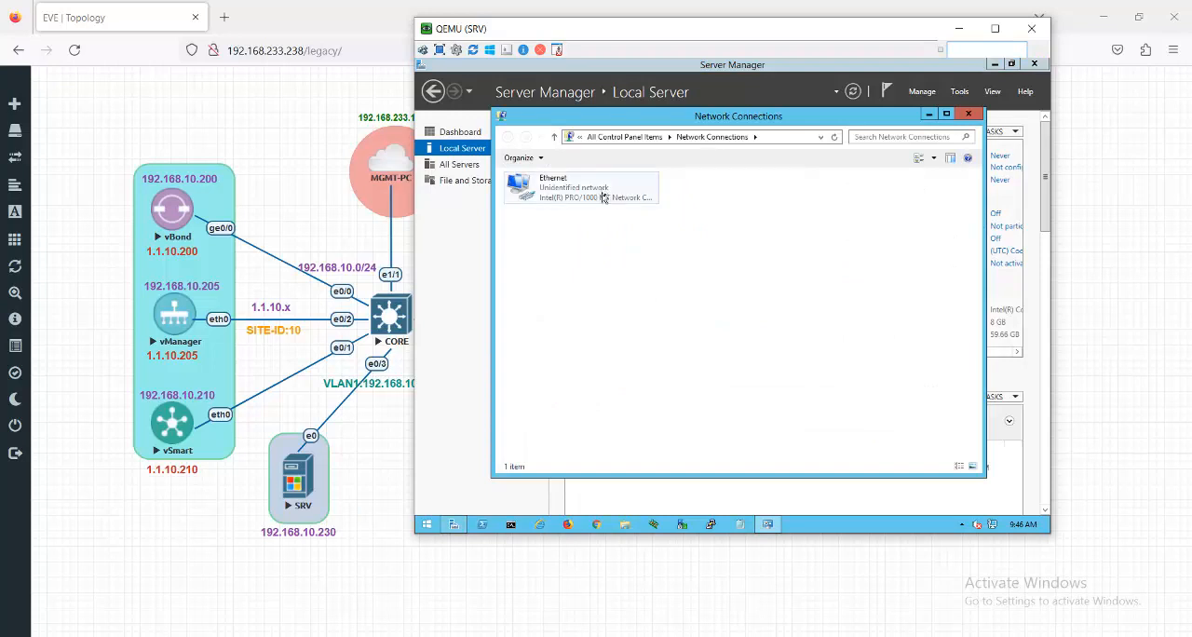
pyautogui.rightClick(603, 196)
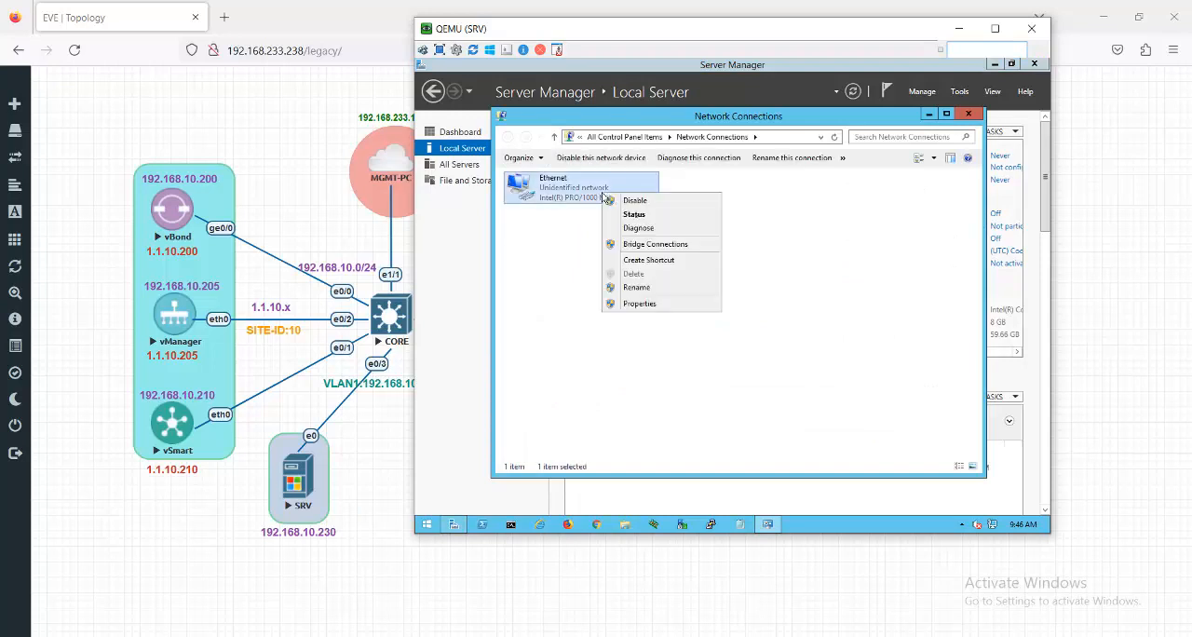
pyautogui.click(639, 306)
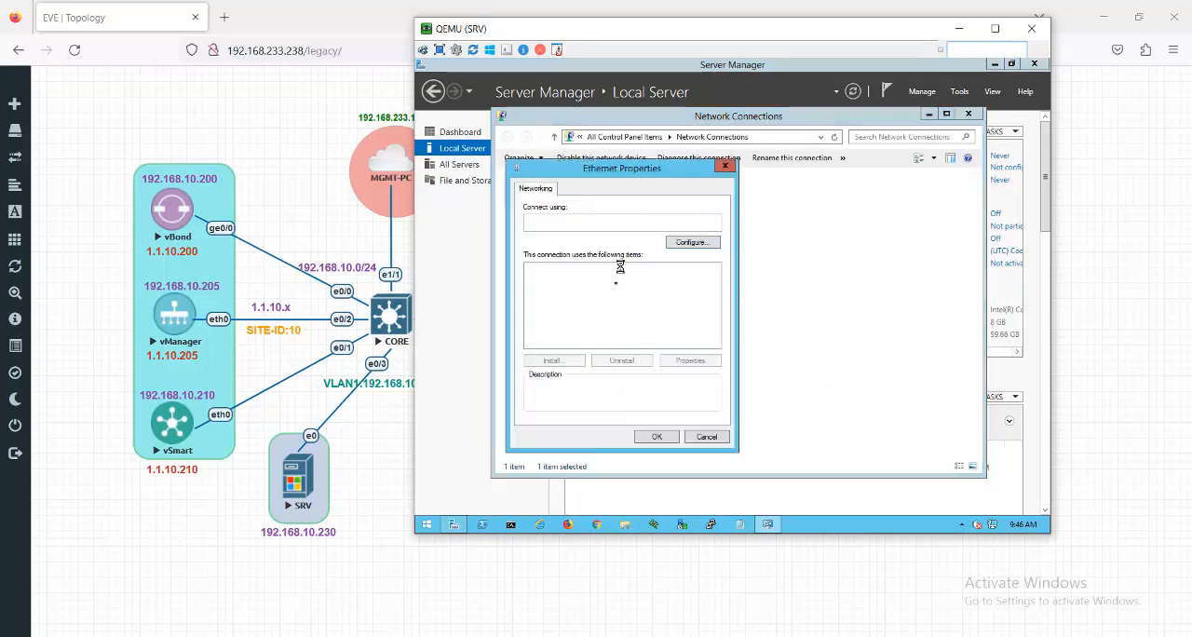
pyautogui.click(639, 334)
pyautogui.click(532, 332)
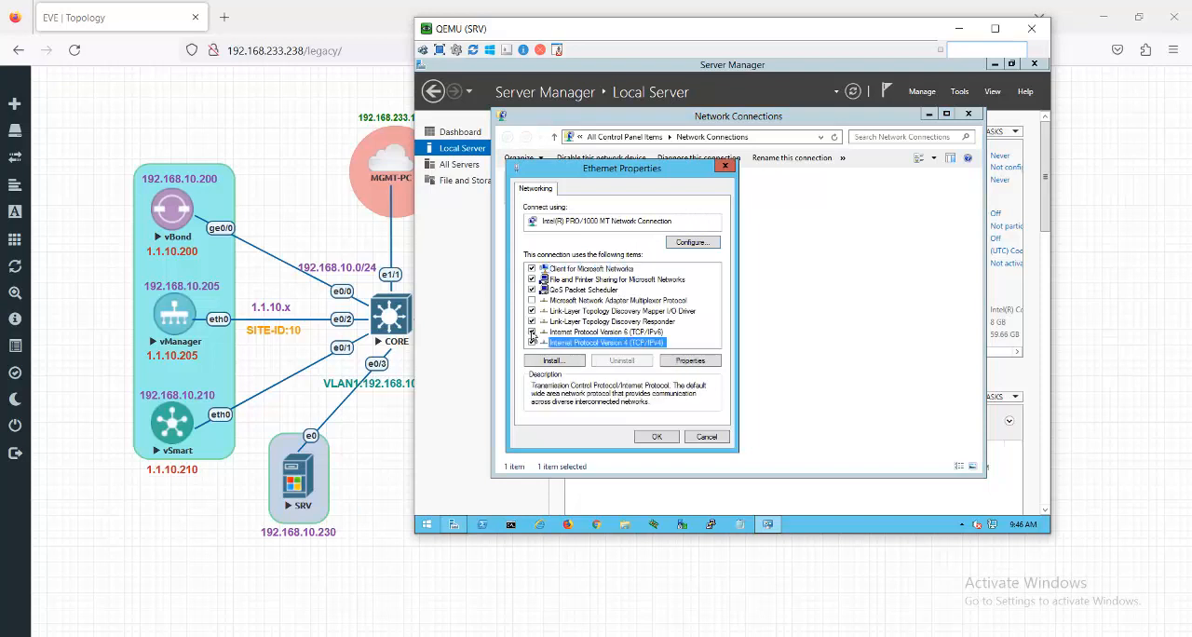
# - Assign the Ethernet adapter static IPv4 address 192.168.10.230, mask 255.255.255.0, gateway 192.168.10.254, preferred DNS 192.168.10.230 and an alternate DNS server
pyautogui.click(596, 343)
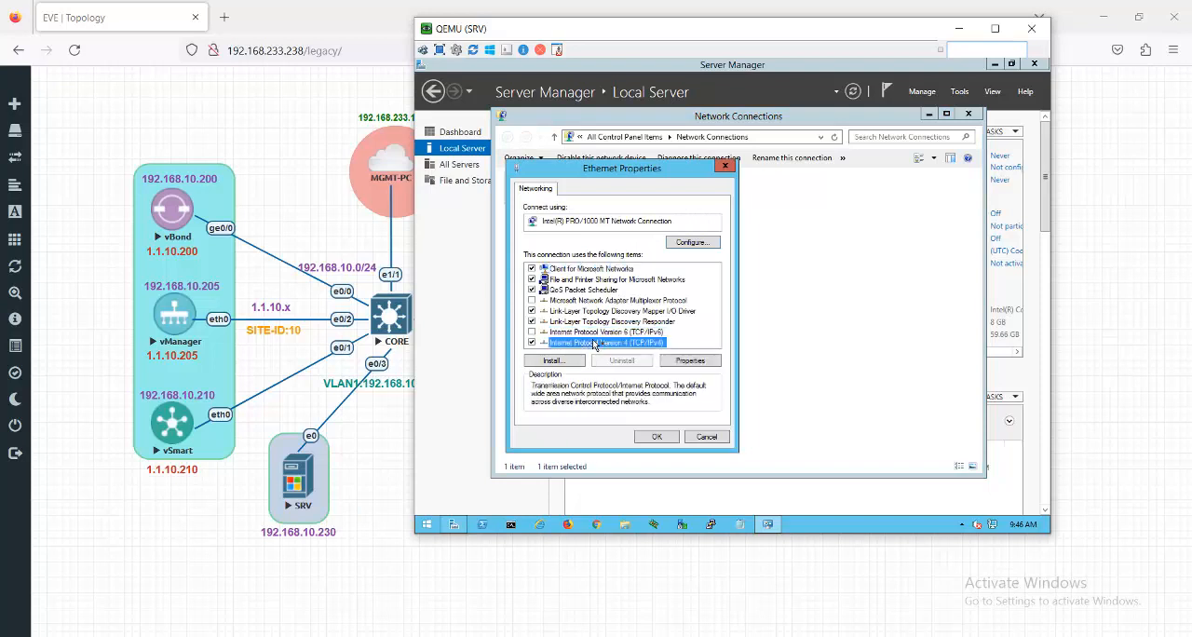
pyautogui.click(694, 362)
pyautogui.click(633, 307)
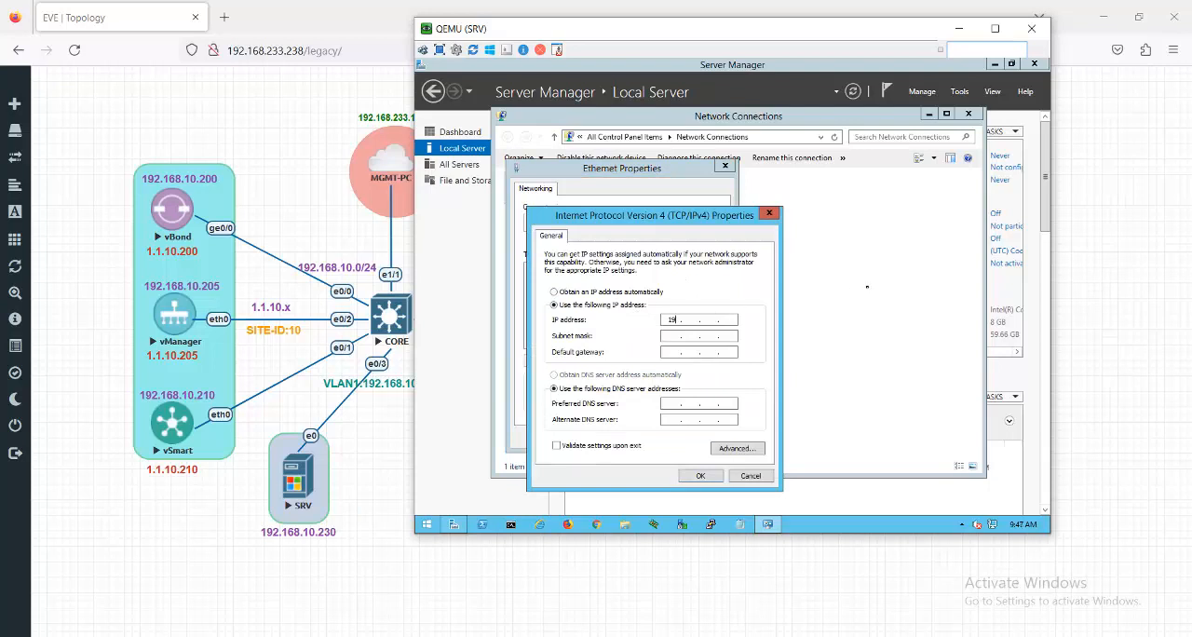
pyautogui.write('192 . 168')
pyautogui.click(674, 337)
pyautogui.moveTo(702, 35); pyautogui.dragTo(767, 40)
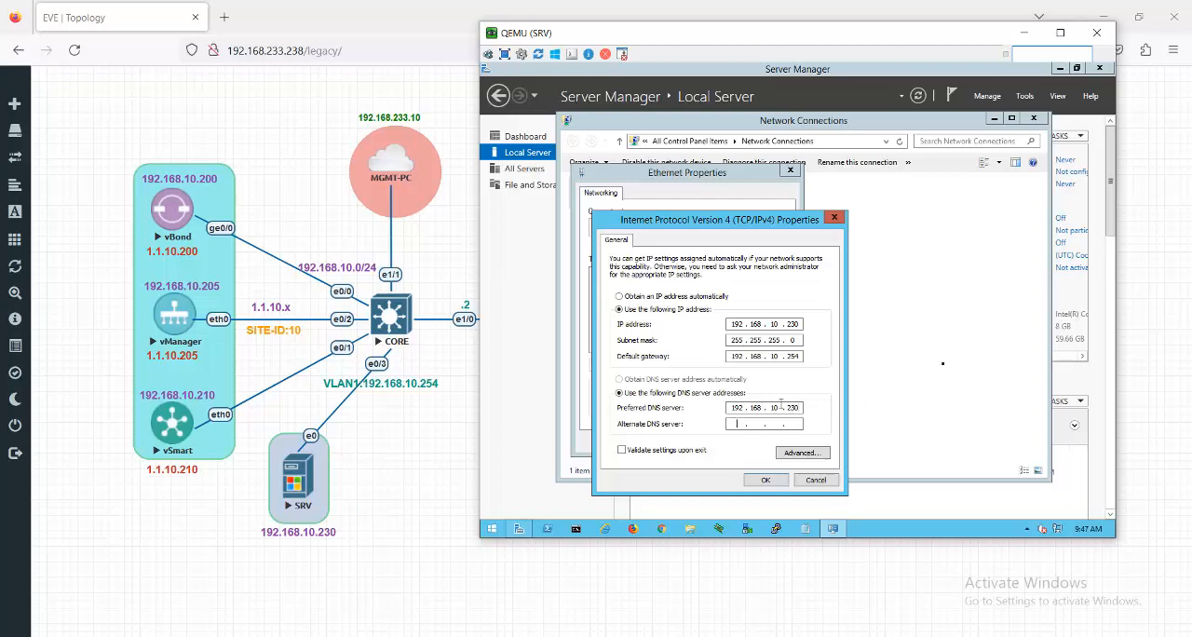
pyautogui.write('8 . 8 . 8 . 8')
pyautogui.click(762, 485)
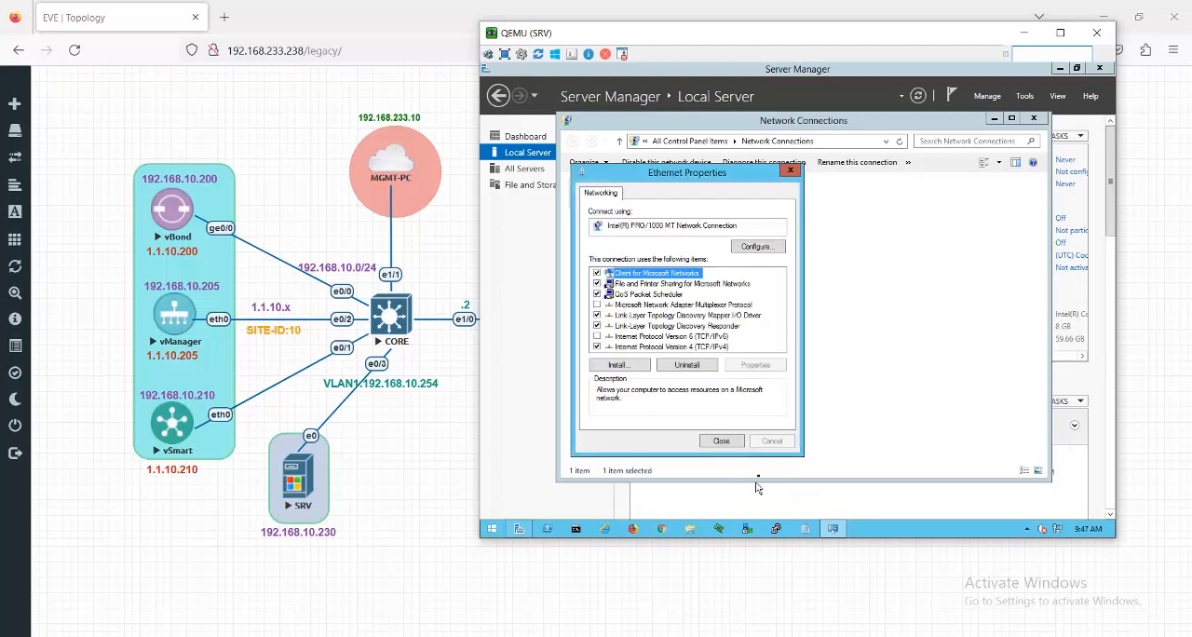
pyautogui.click(737, 447)
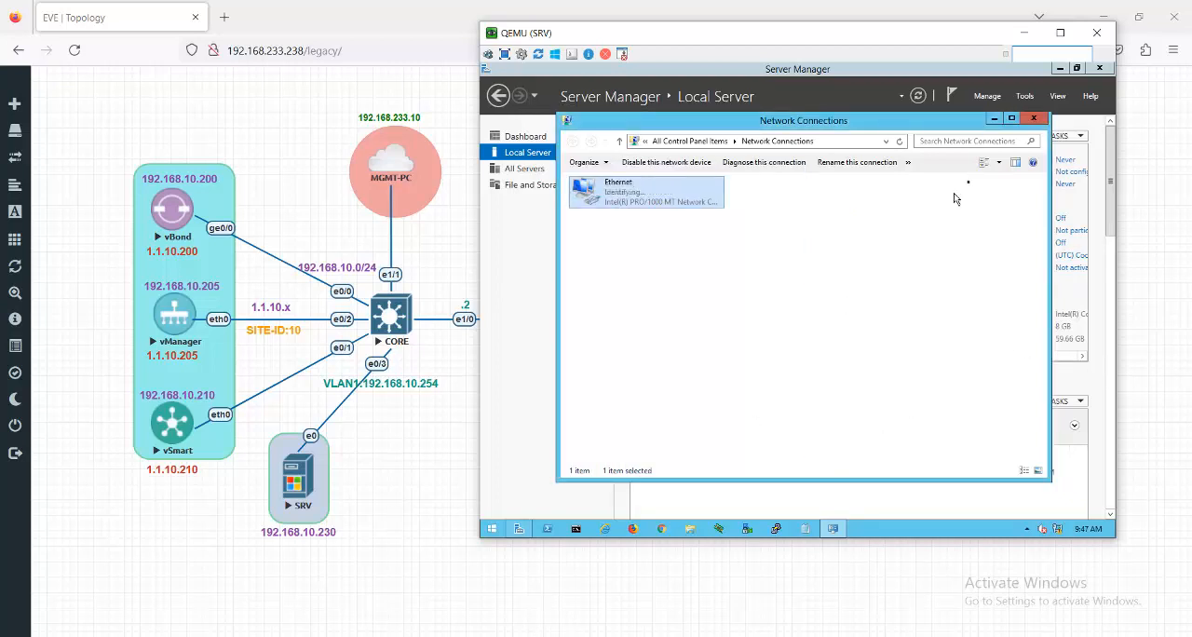
pyautogui.click(1034, 121)
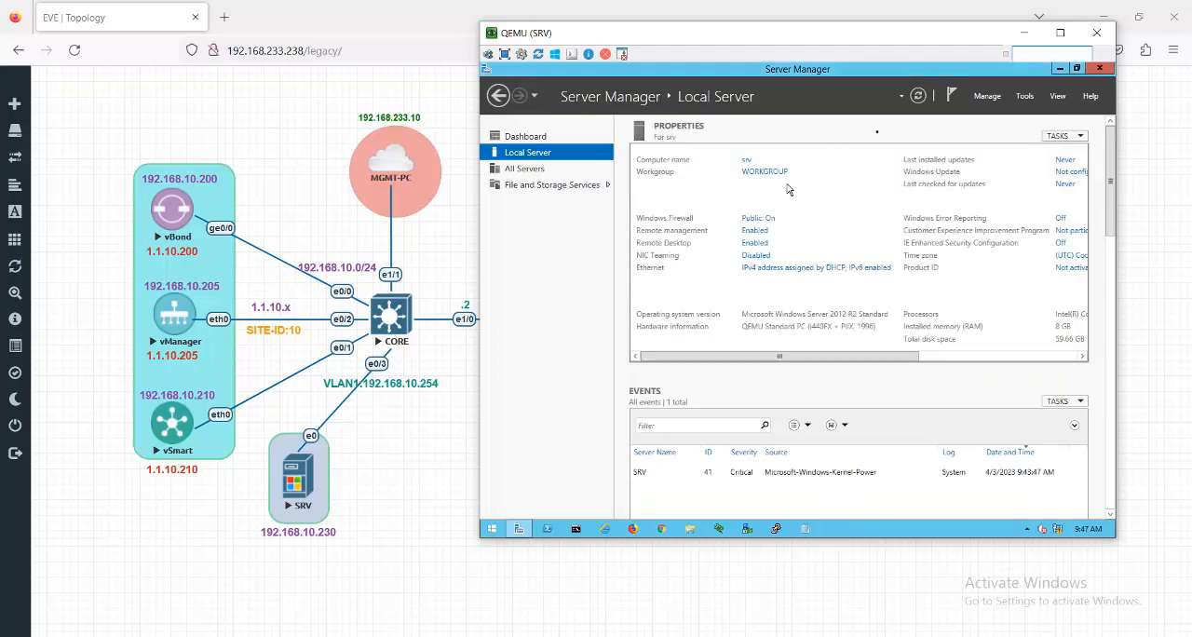
# - Refresh the local server's properties and allow finding devices and content on Network 2
pyautogui.click(918, 97)
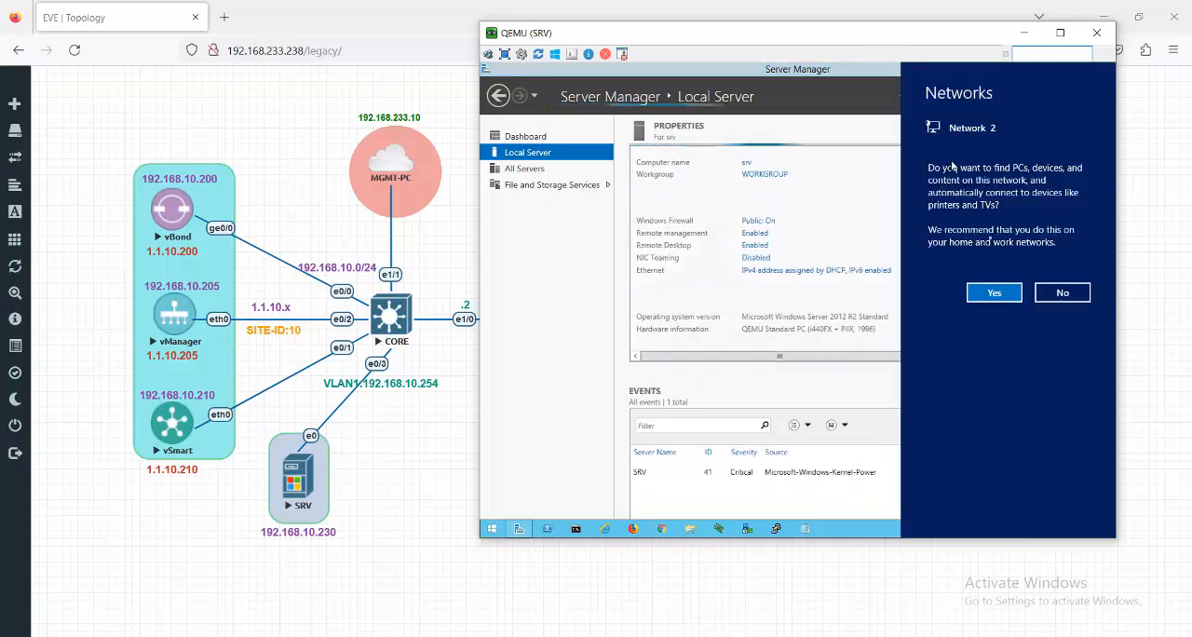
pyautogui.click(996, 295)
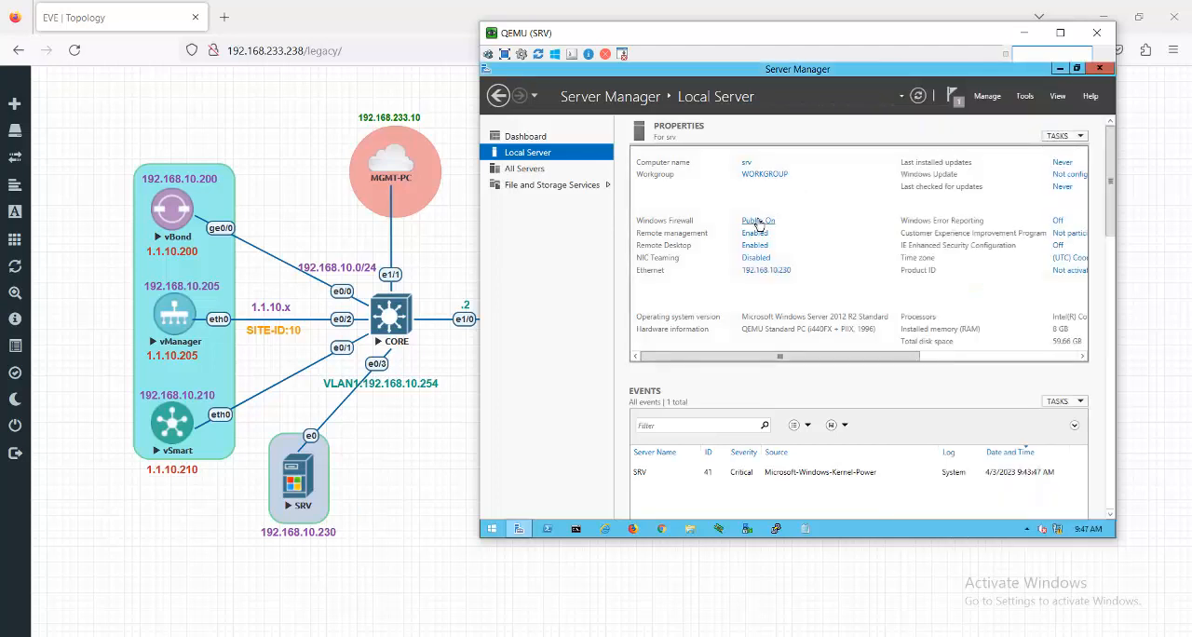
# - Turn off Windows Firewall for both private and public networks, and refresh the local server's properties
pyautogui.click(759, 221)
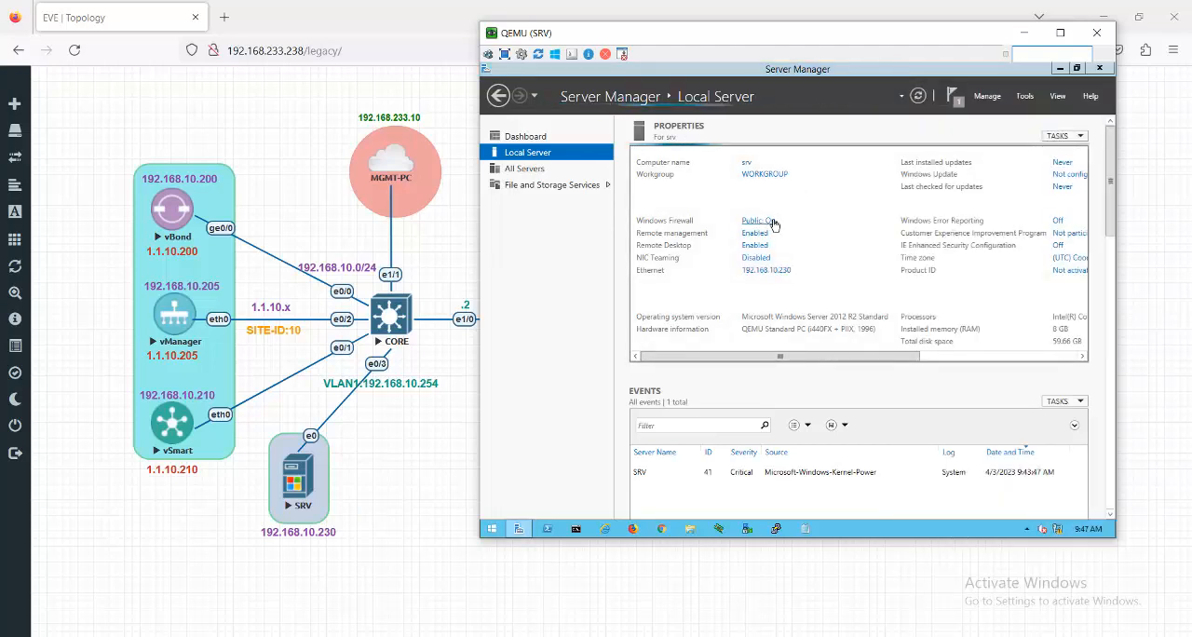
pyautogui.click(642, 232)
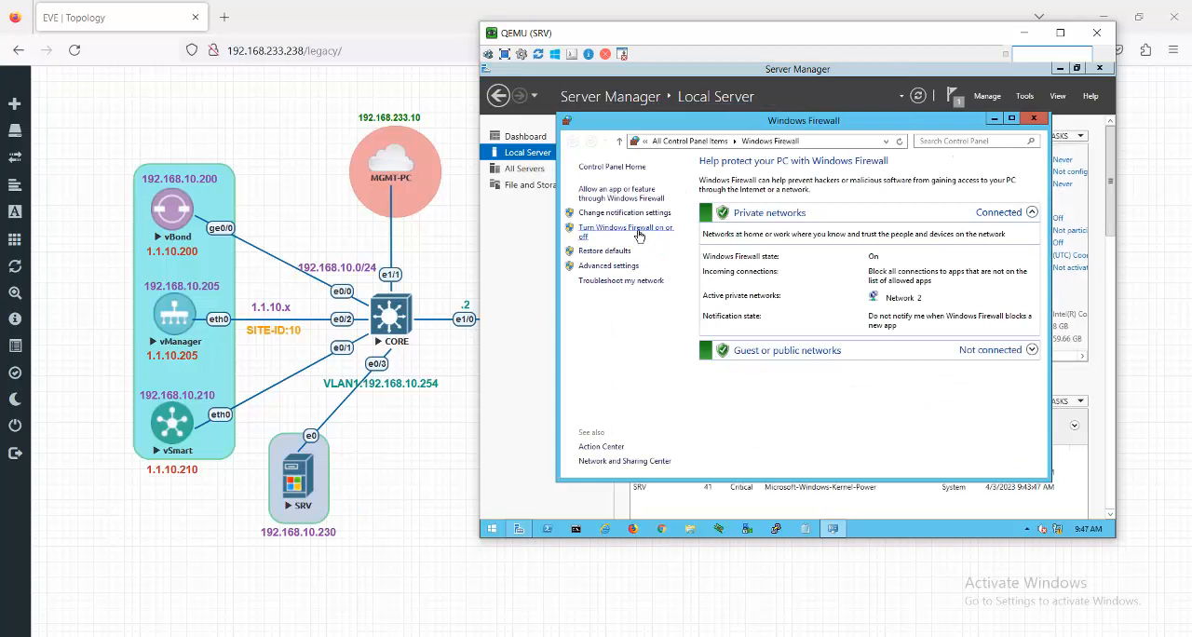
pyautogui.click(675, 259)
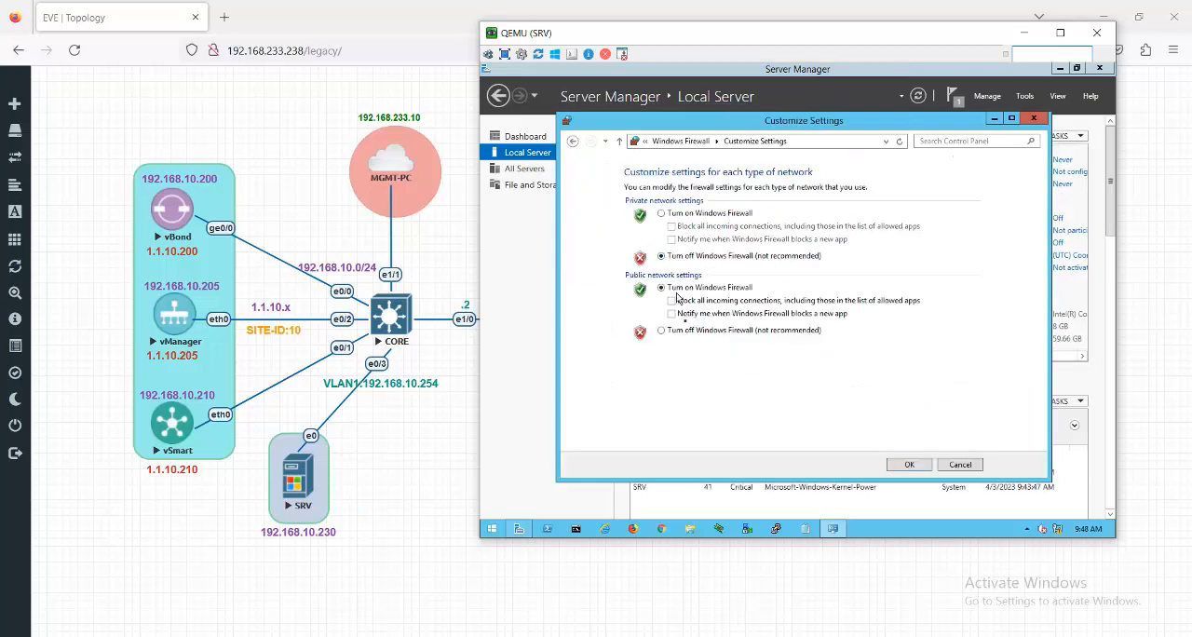
pyautogui.click(681, 334)
pyautogui.click(912, 465)
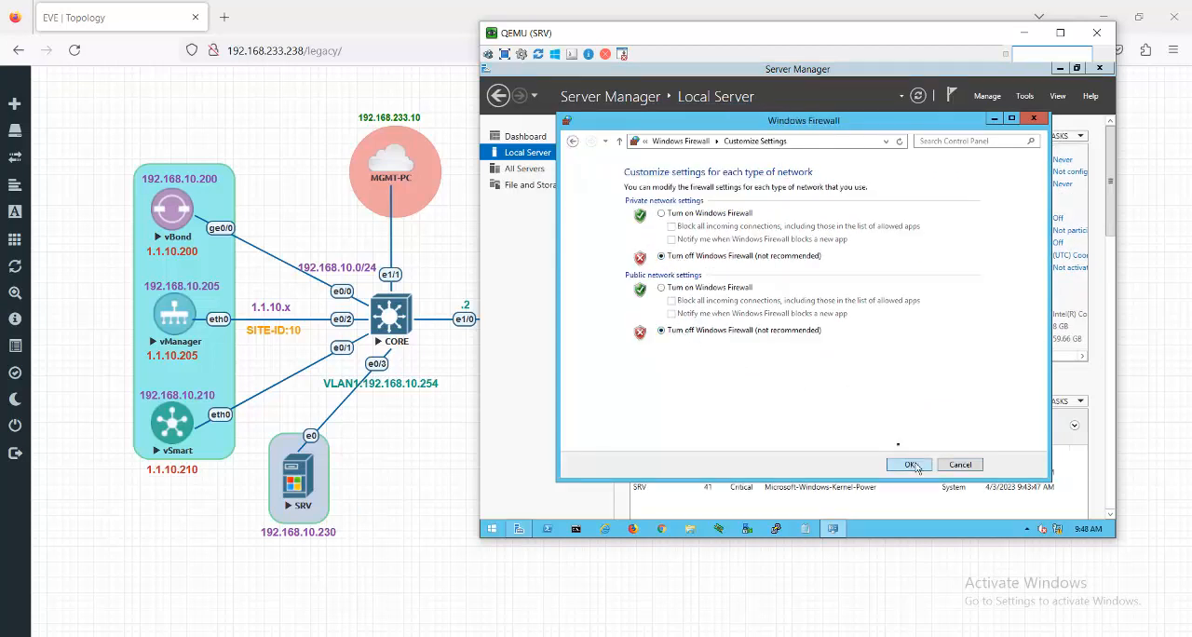
pyautogui.click(1034, 118)
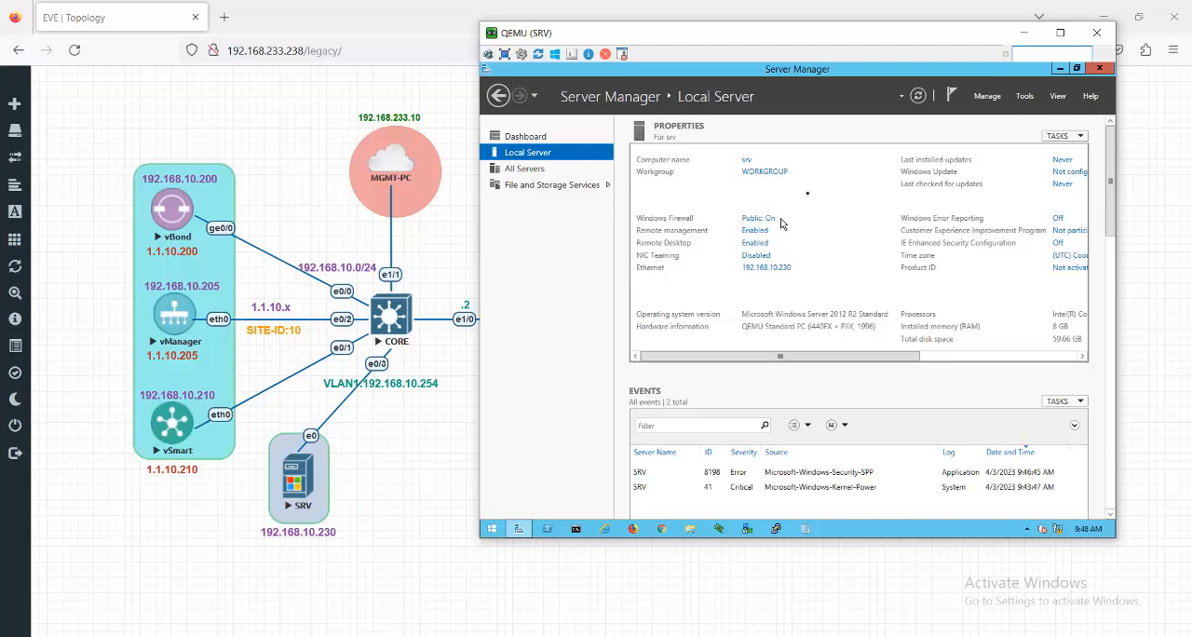
pyautogui.click(919, 96)
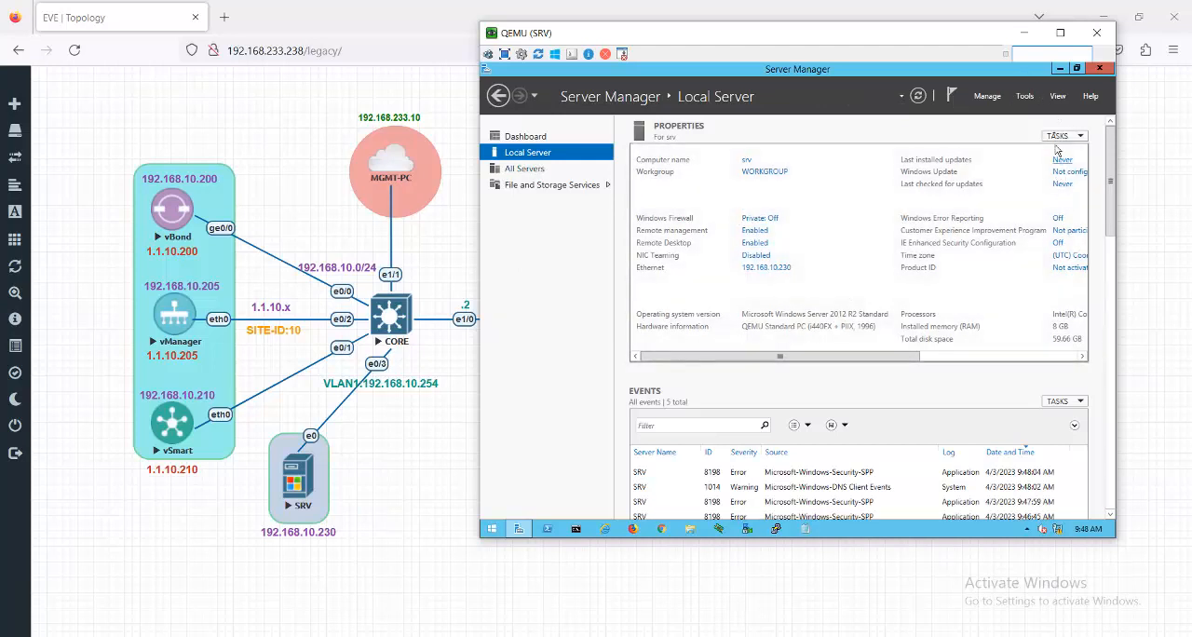
pyautogui.click(511, 140)
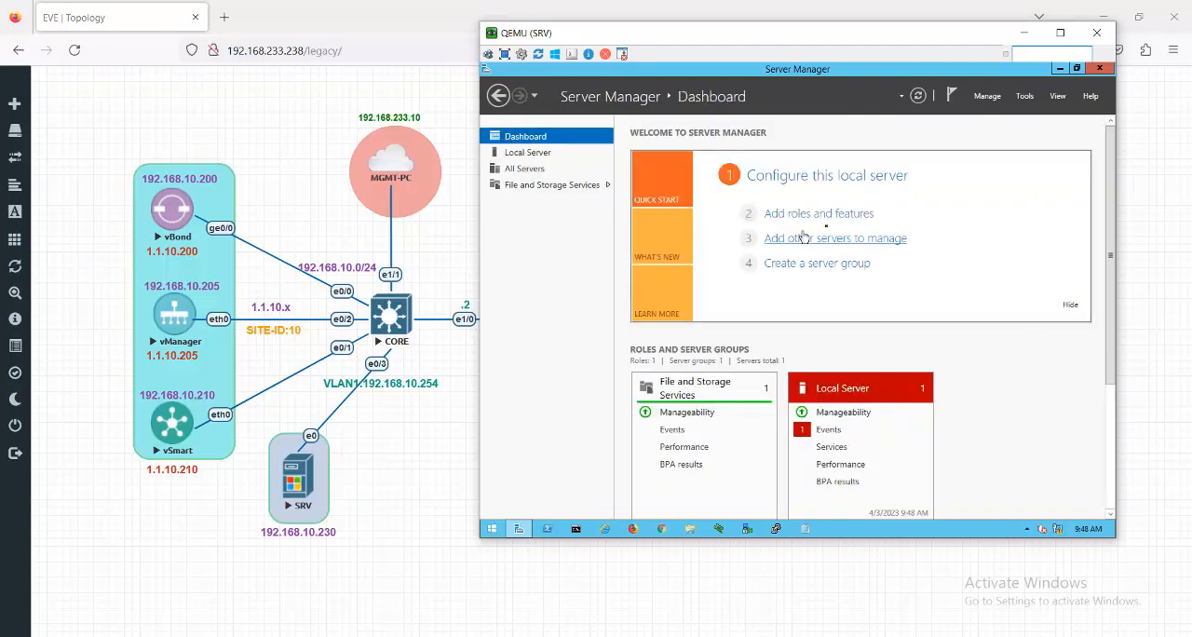
pyautogui.click(828, 214)
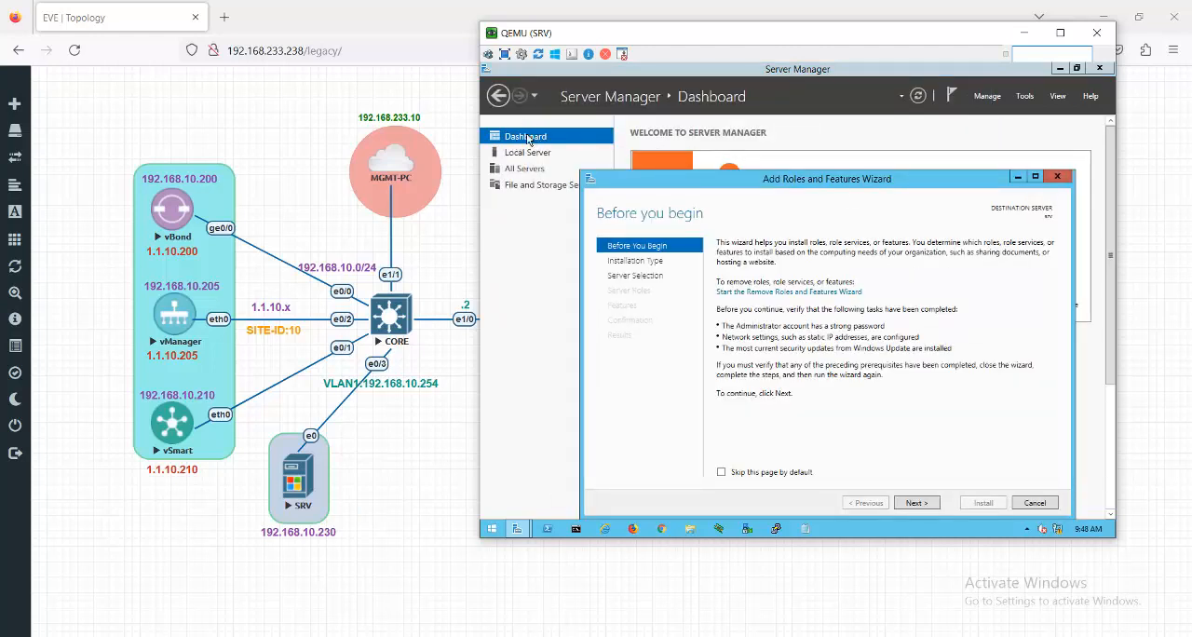
pyautogui.click(1028, 503)
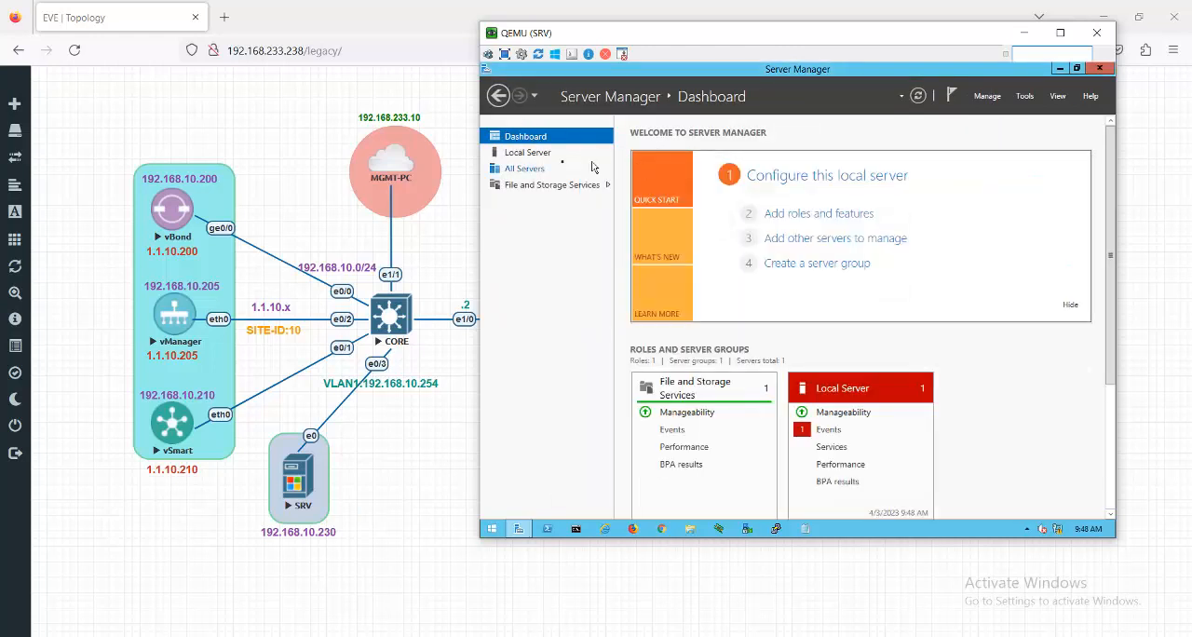
pyautogui.click(527, 153)
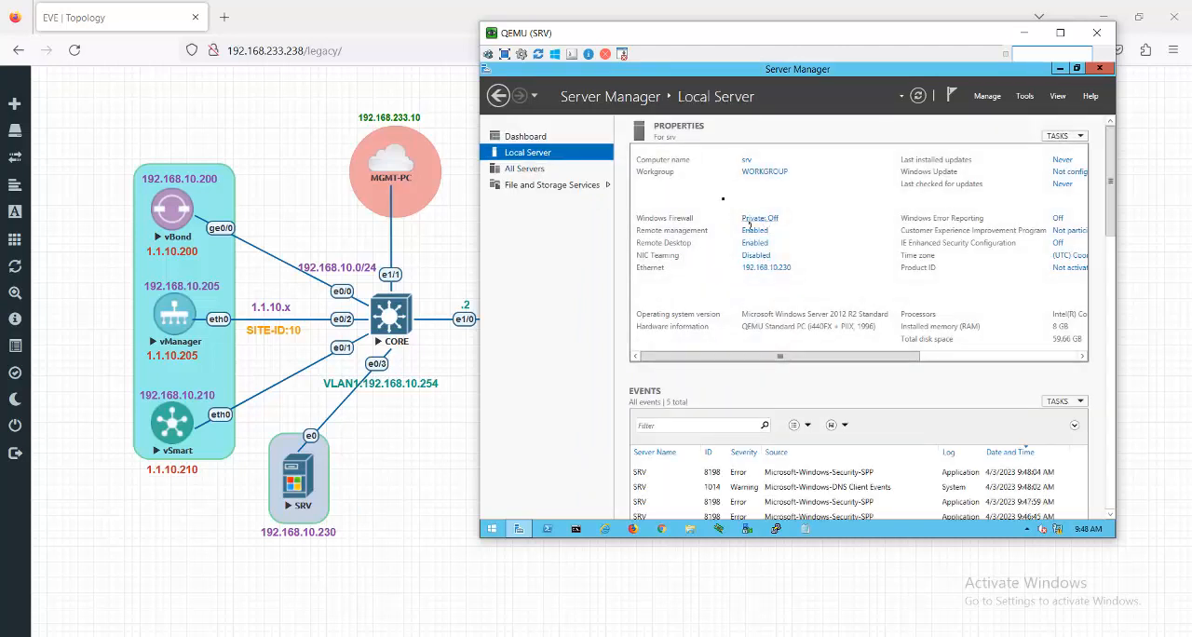
# - Start adding roles and features from the dashboard, with a role-based or feature-based installation on server srv
pyautogui.click(543, 137)
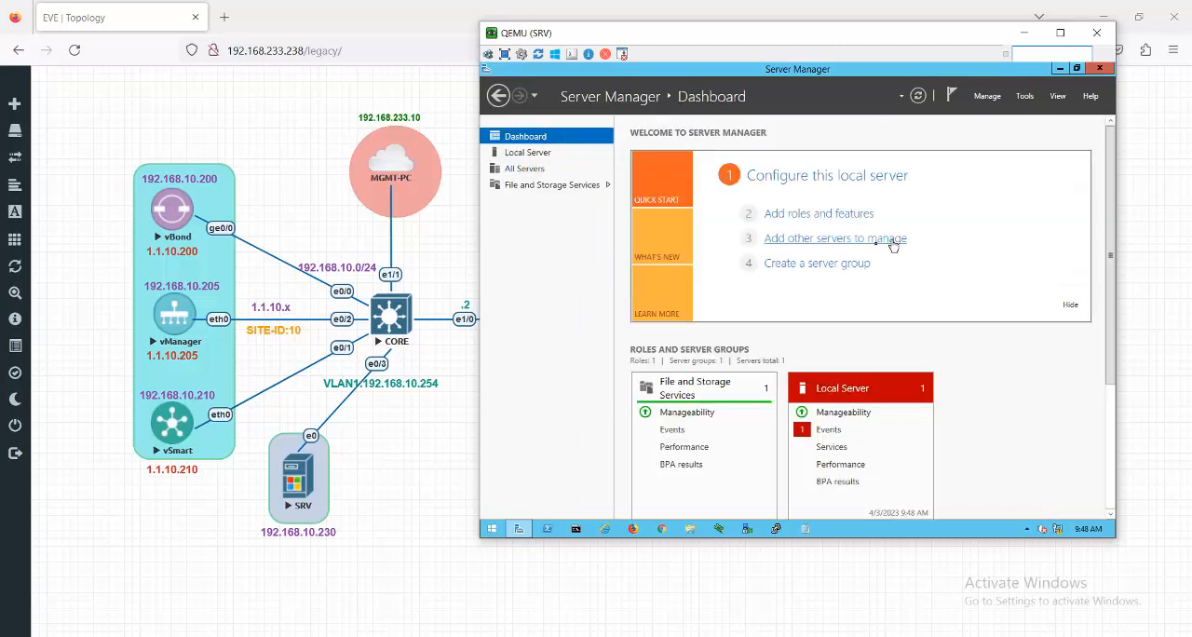
pyautogui.click(819, 213)
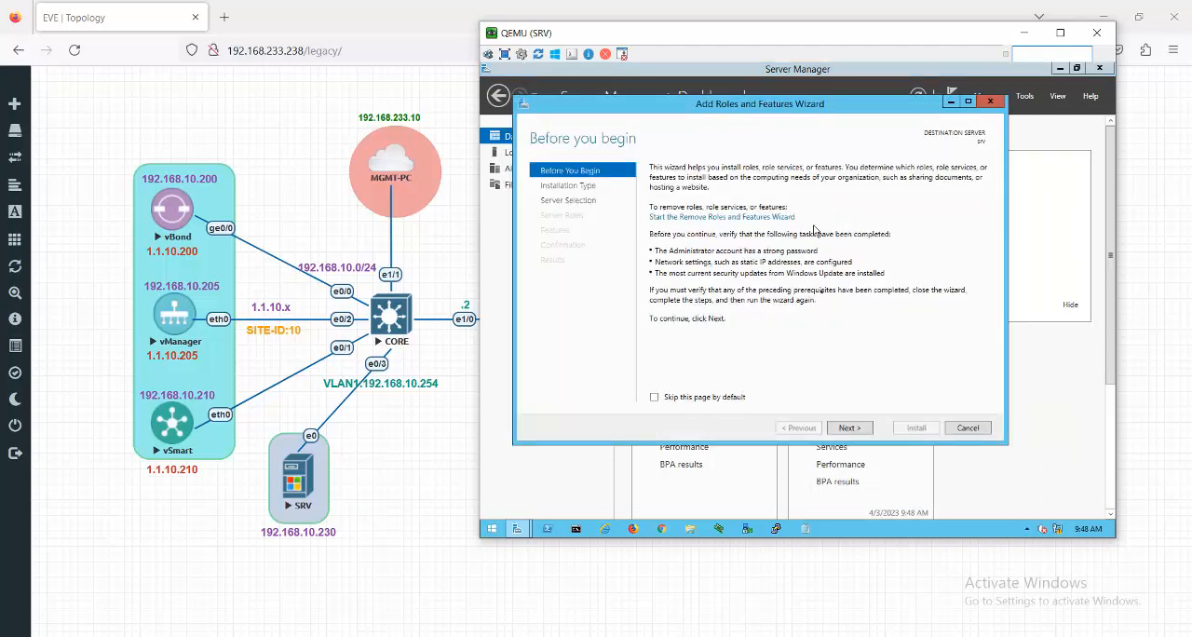
pyautogui.click(850, 428)
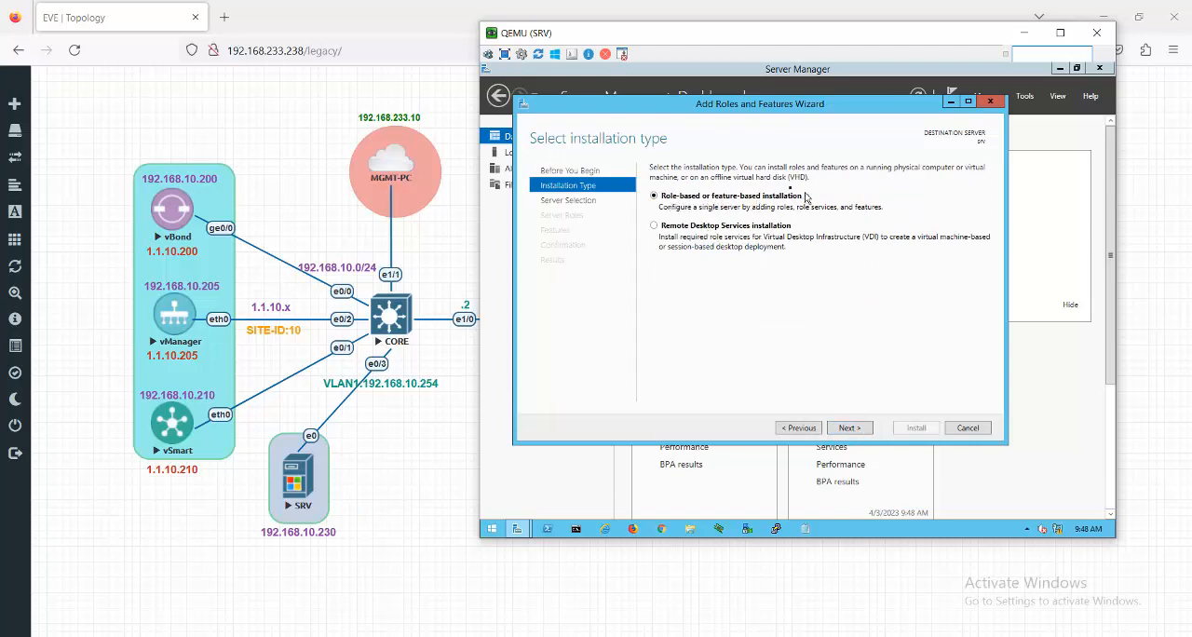
pyautogui.click(860, 431)
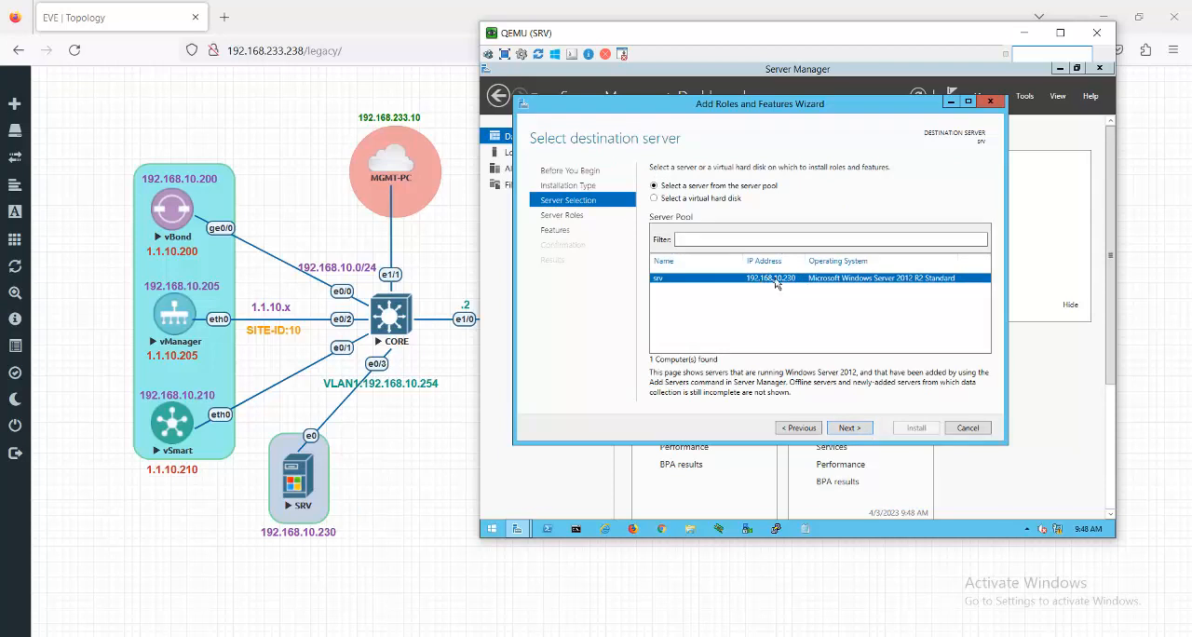
pyautogui.click(851, 431)
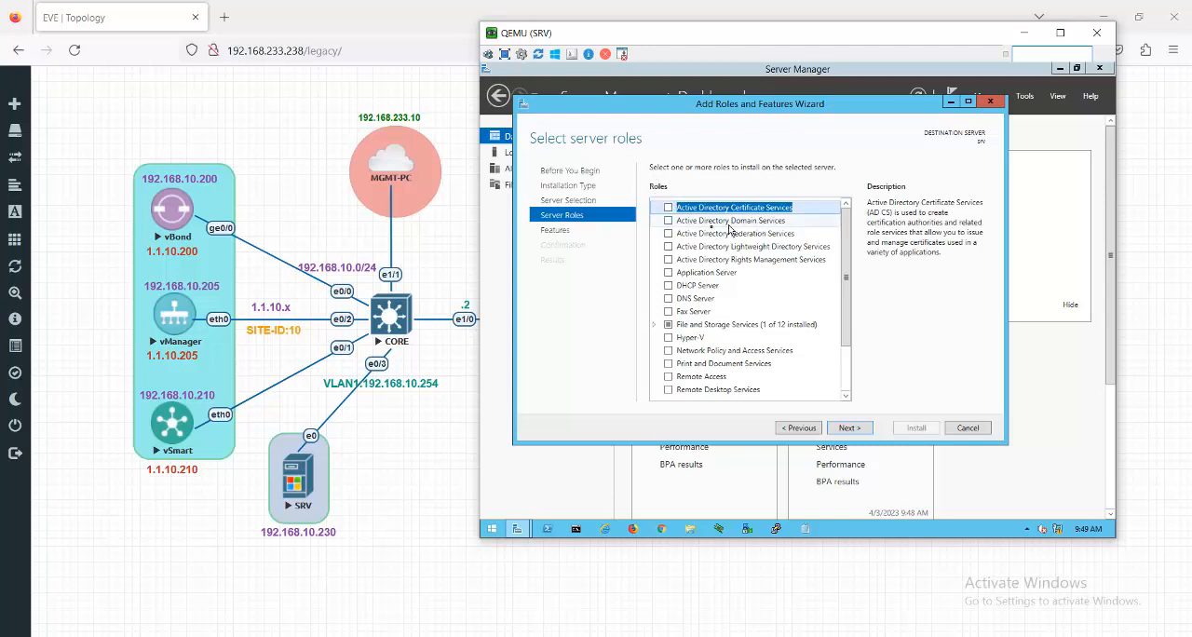
# - Install the Active Directory Domain Services role with its required features and management tools, leaving the other feature selections at their defaults
pyautogui.click(668, 221)
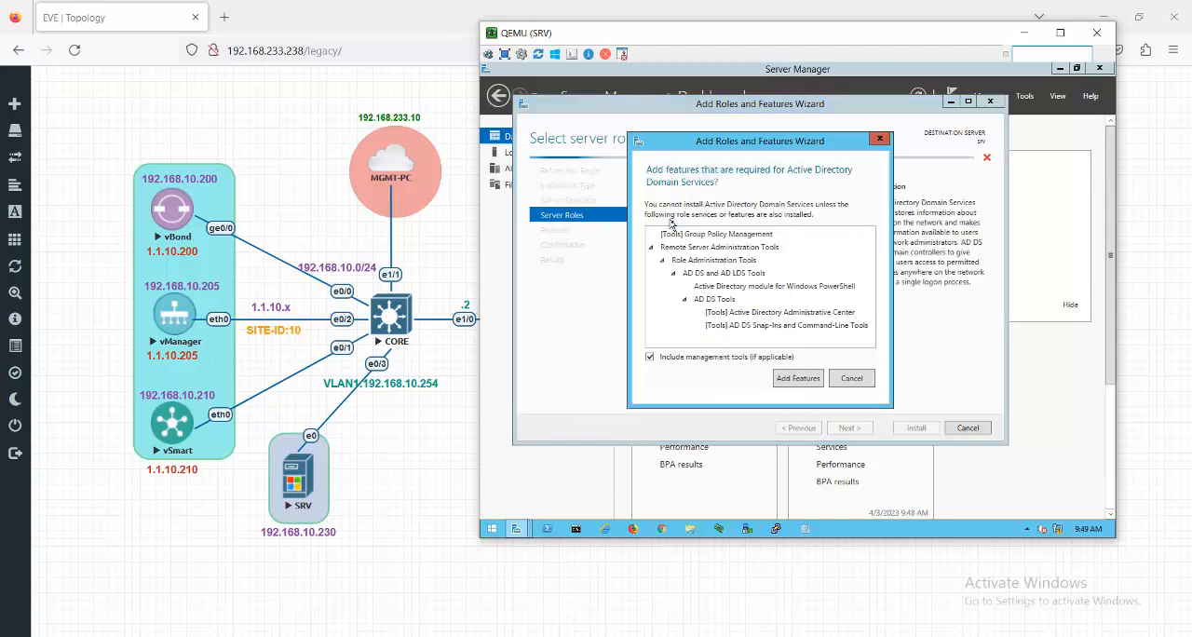
pyautogui.click(806, 390)
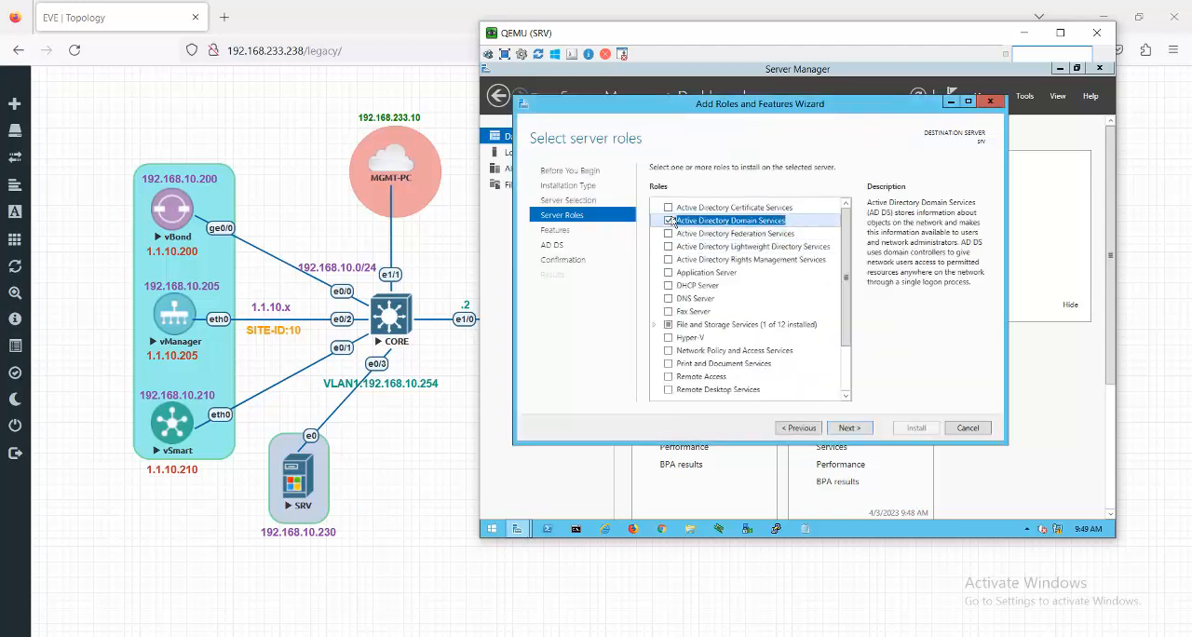
pyautogui.click(857, 430)
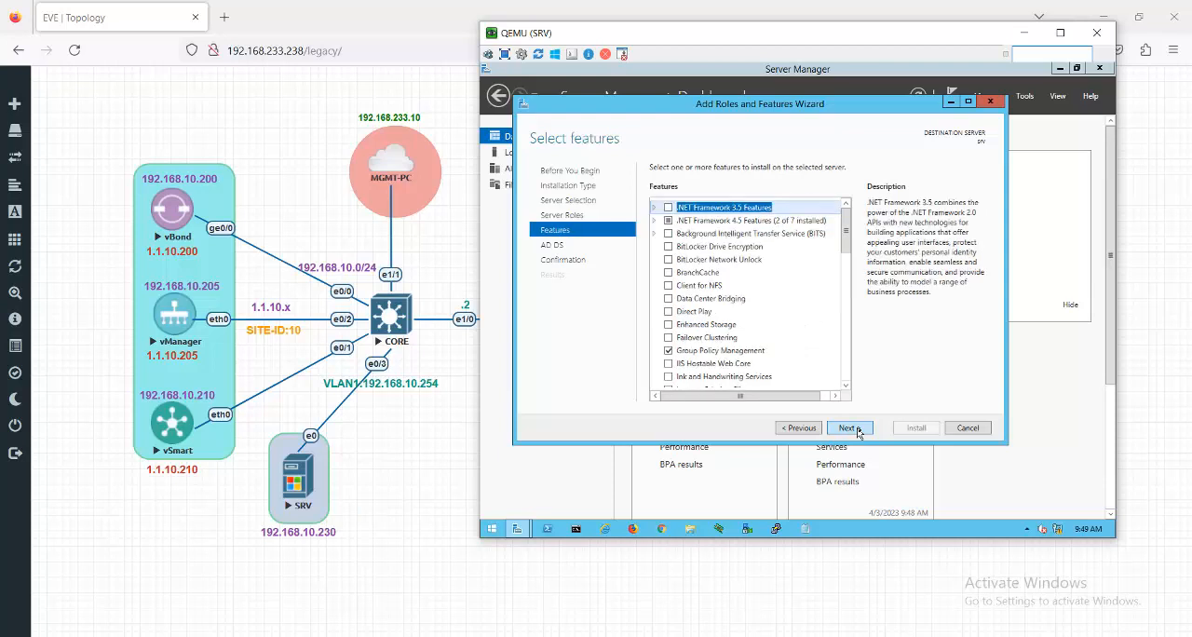
pyautogui.click(857, 429)
pyautogui.click(857, 429)
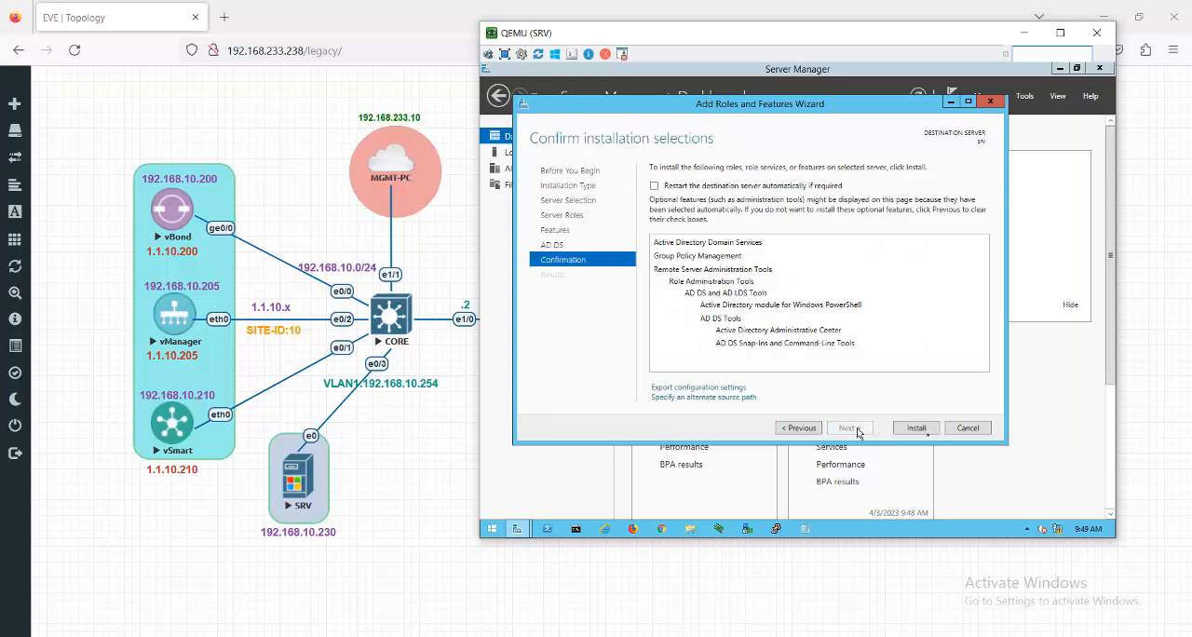
pyautogui.click(924, 430)
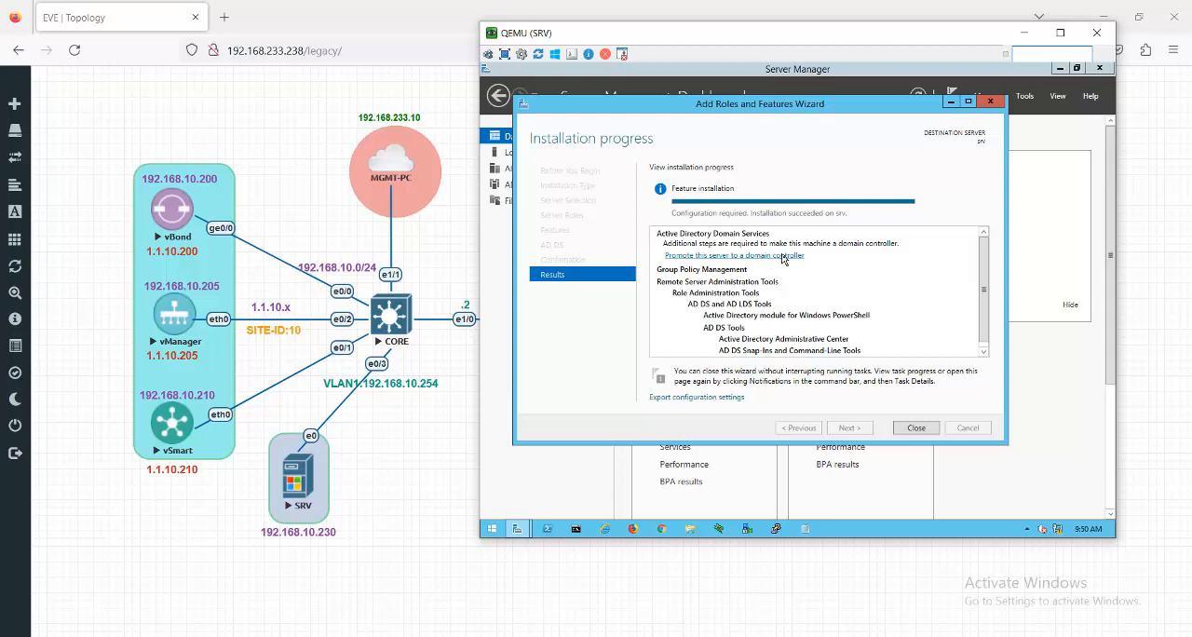
# - Start promoting the server to a domain controller, adding a new forest with root domain name test.local
pyautogui.click(782, 256)
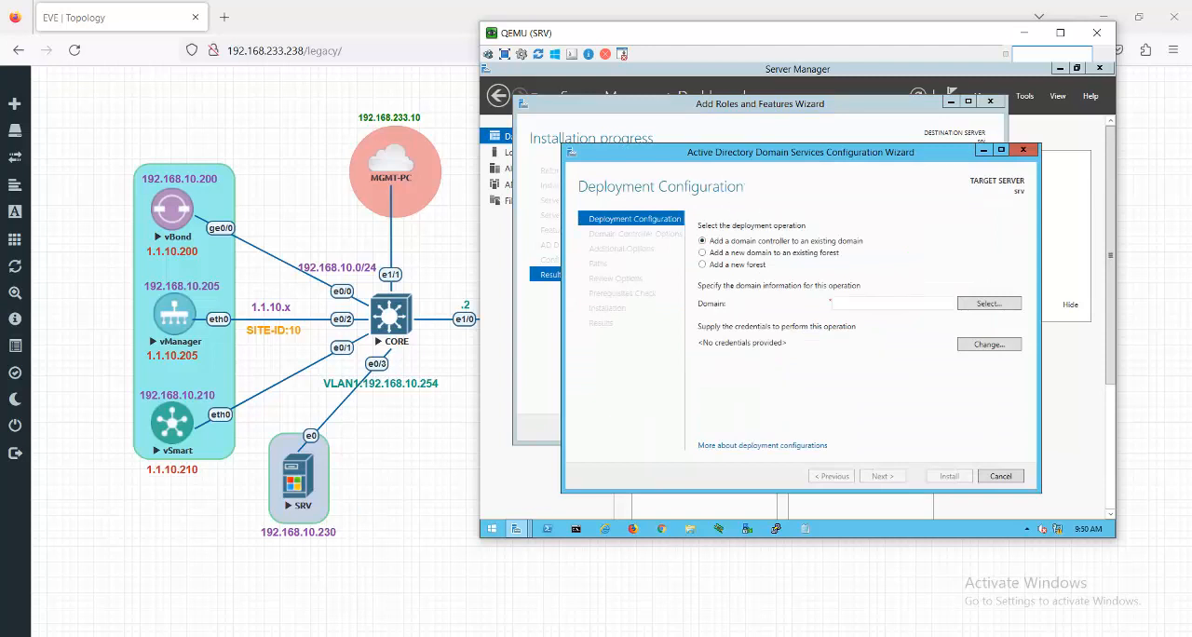
pyautogui.click(704, 265)
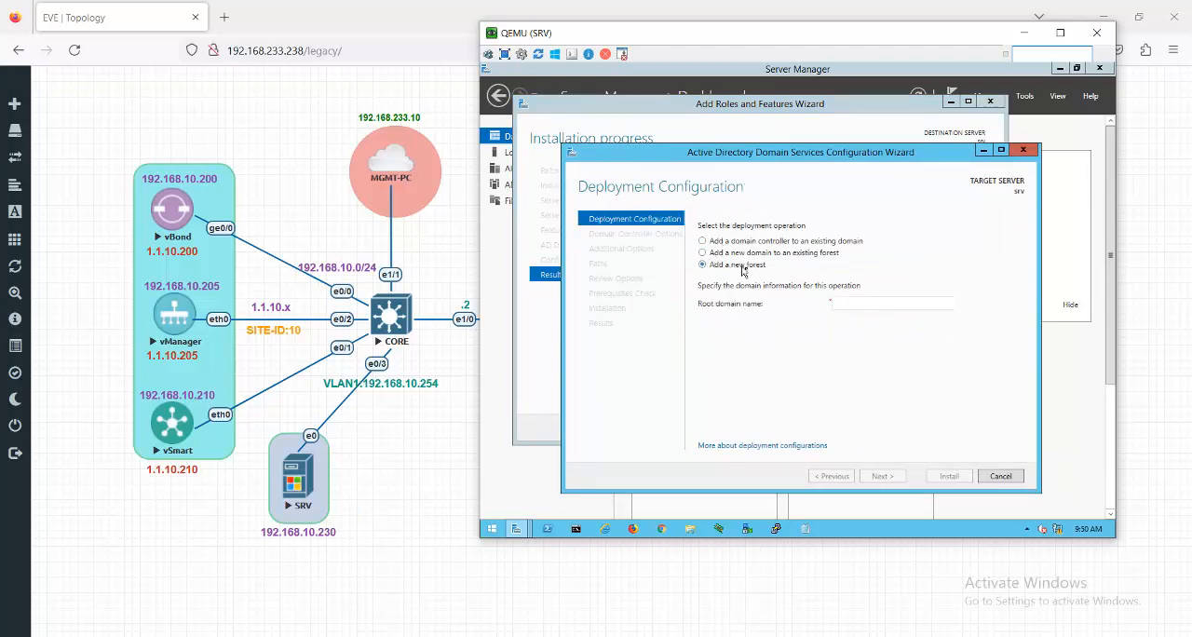
pyautogui.click(845, 301)
pyautogui.write('test.local')
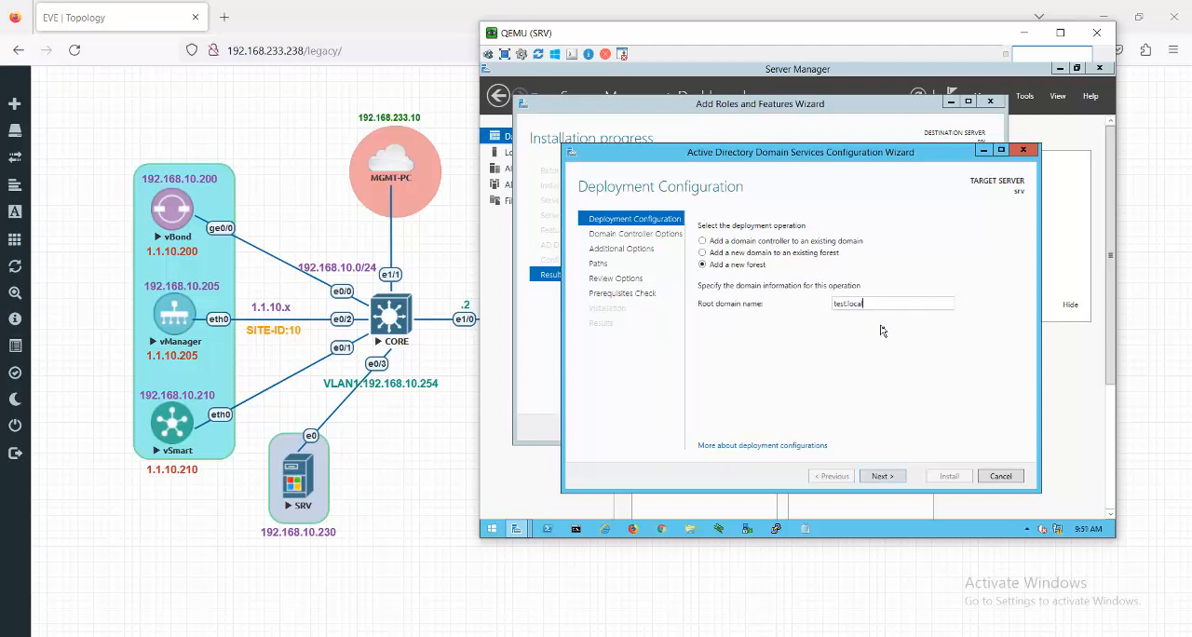
pyautogui.click(883, 476)
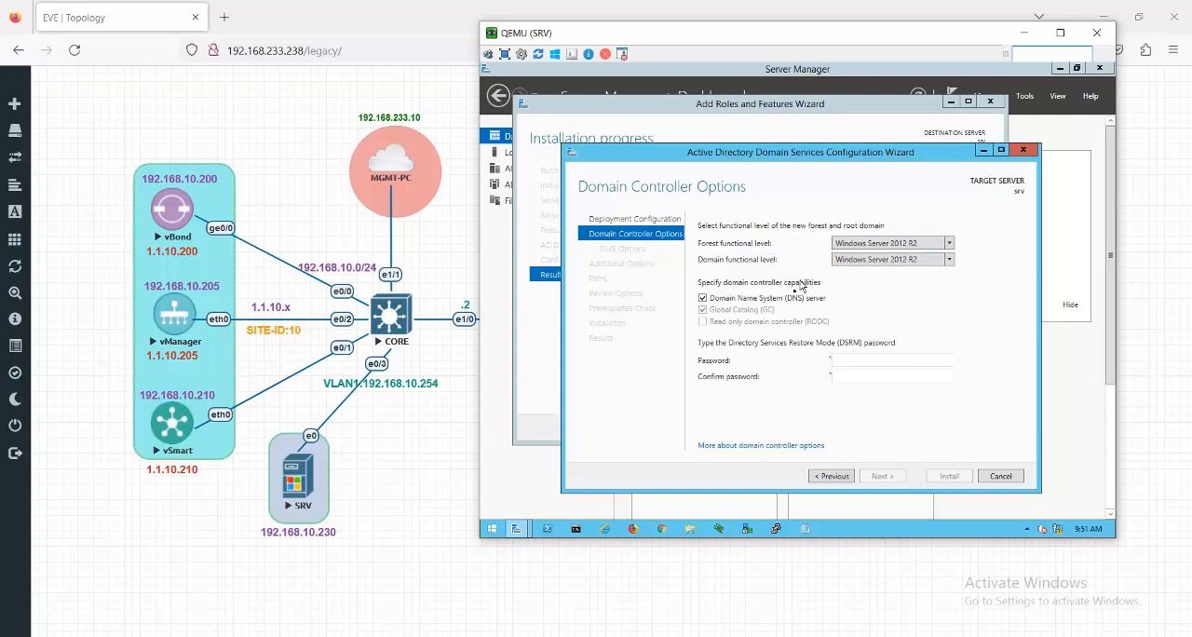
# - Enter and confirm the Directory Services Restore Mode password, keeping the default functional levels, domain controller capabilities and DNS options
pyautogui.click(842, 360)
pyautogui.write('rd')
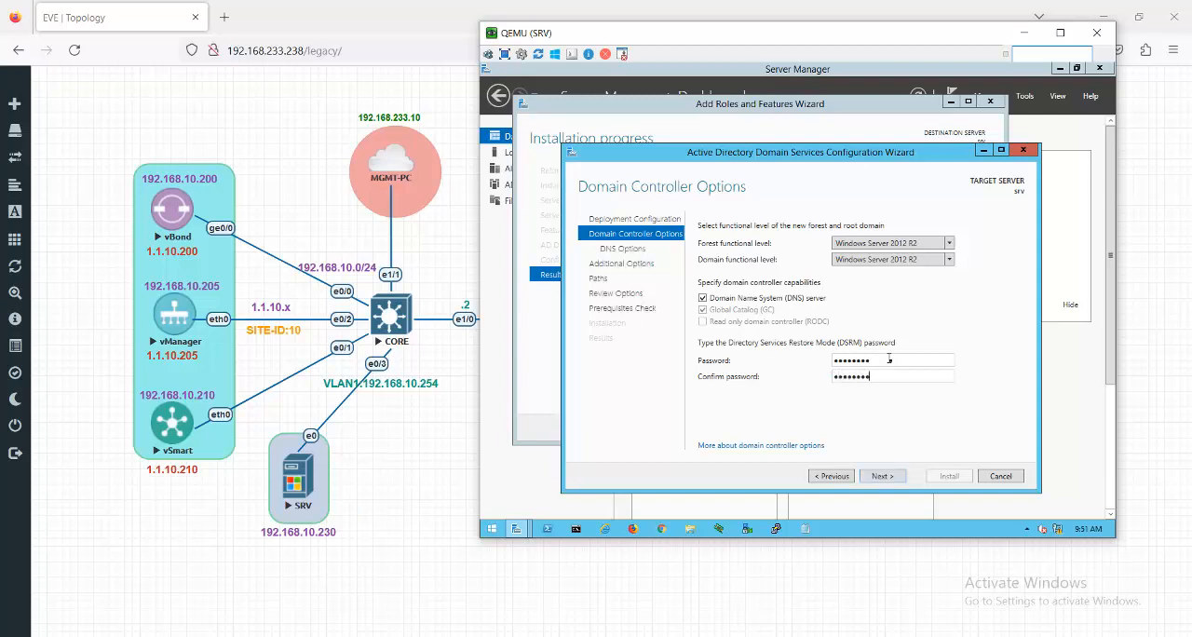
pyautogui.click(882, 476)
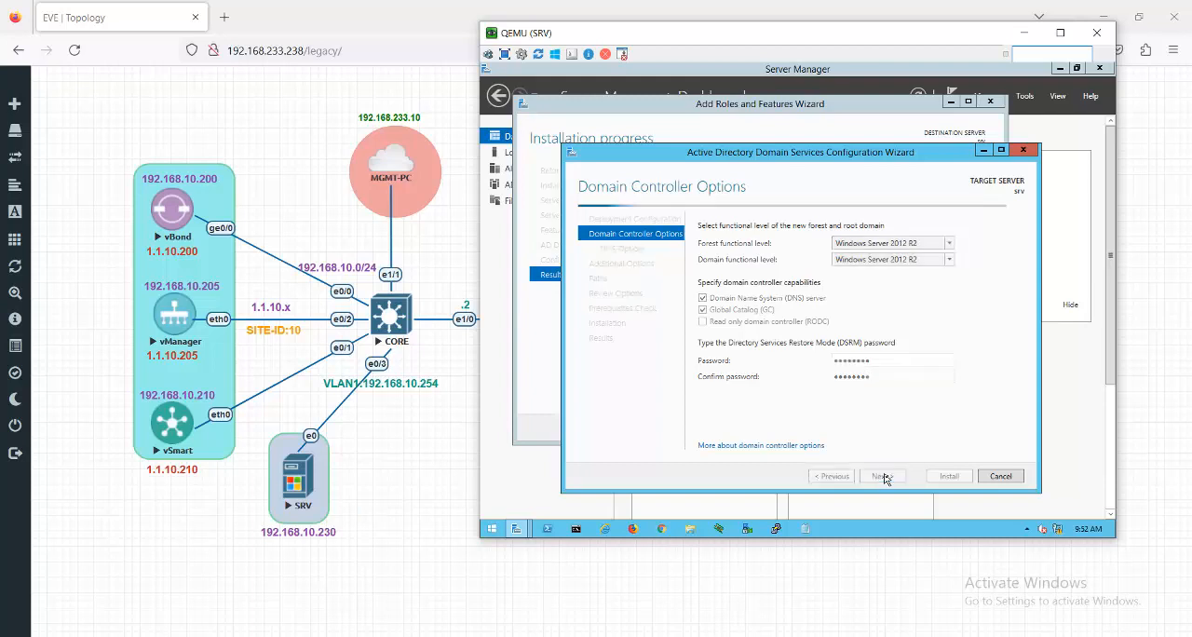
pyautogui.click(882, 476)
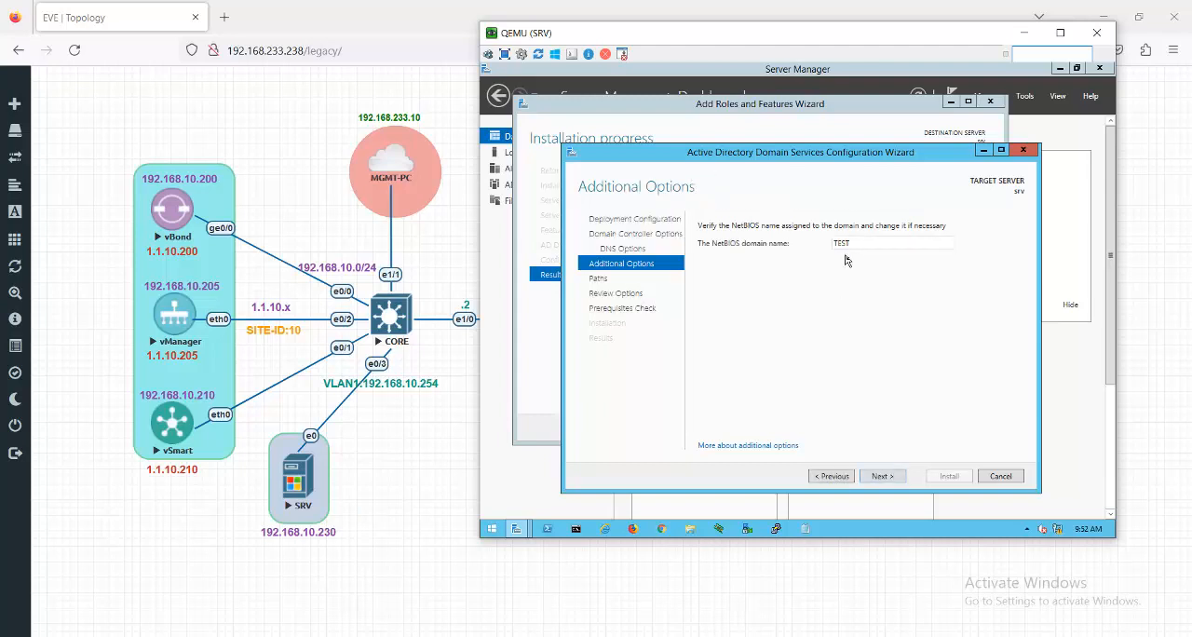
# - Accept the NetBIOS name TEST and the default database, log and SYSVOL folders, and install the domain controller
pyautogui.click(885, 476)
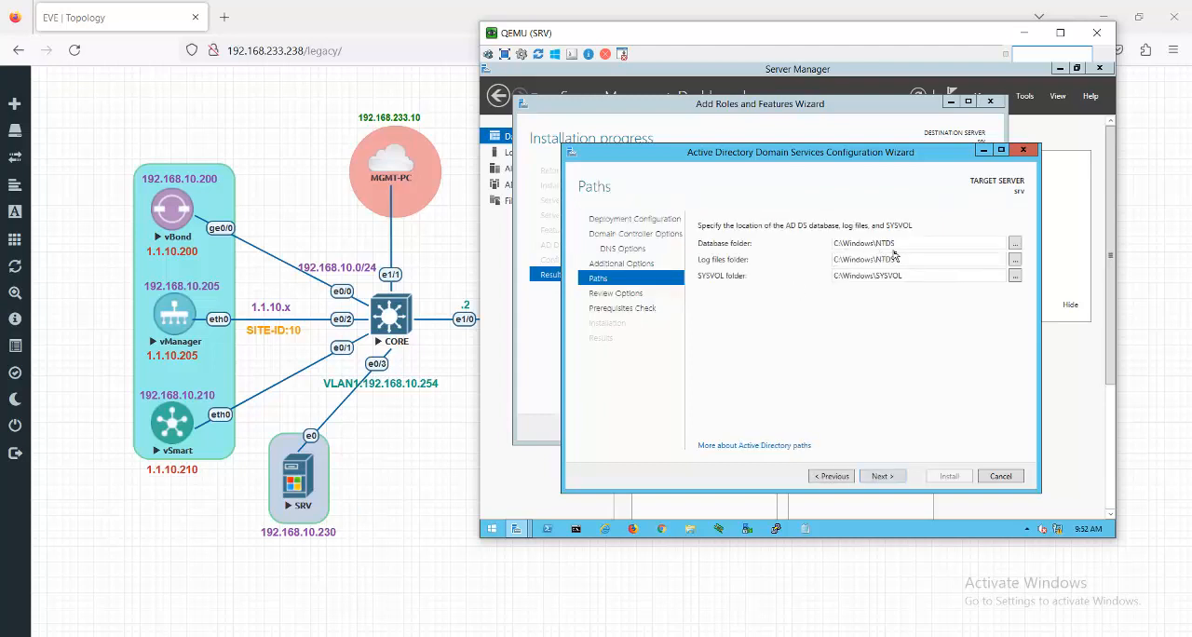
pyautogui.doubleClick(896, 245)
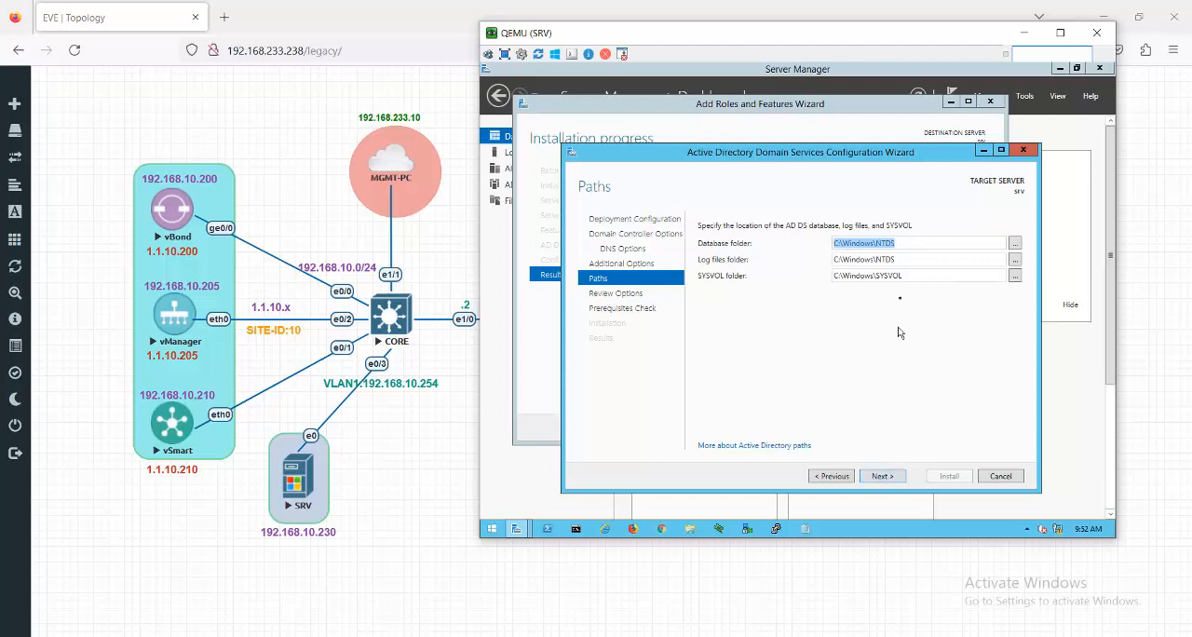
pyautogui.click(883, 476)
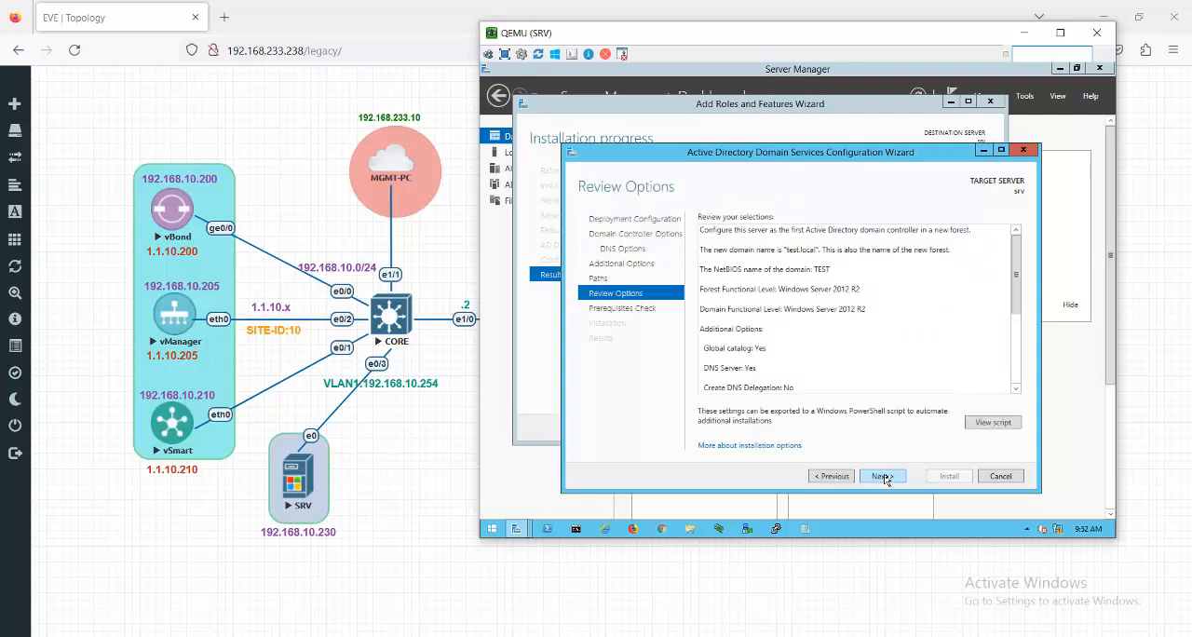
pyautogui.click(883, 475)
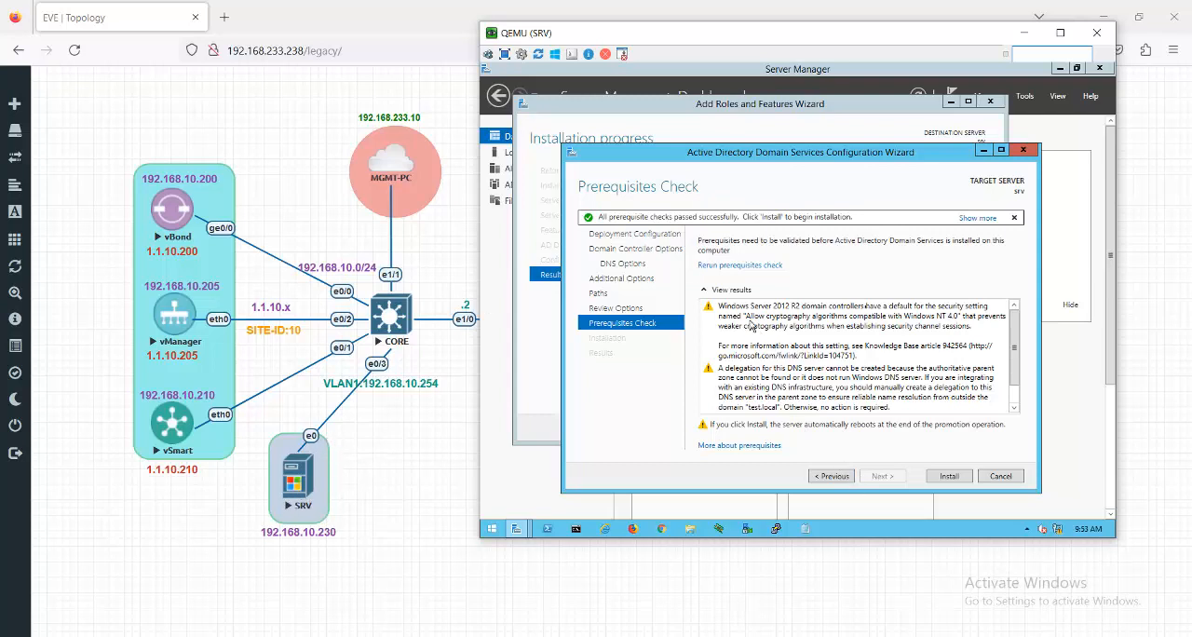
pyautogui.click(958, 478)
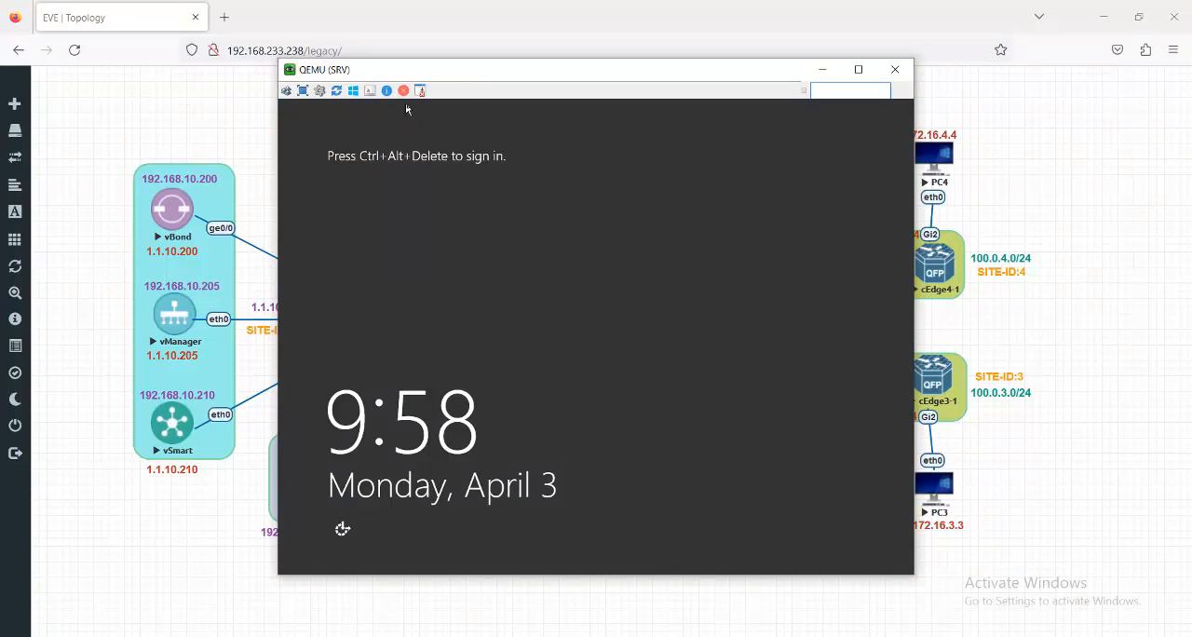
# - Unlock the restarted server's sign-in screen, dismiss Sticky Keys, and submit the TEST domain administrator's password
pyautogui.click(286, 90)
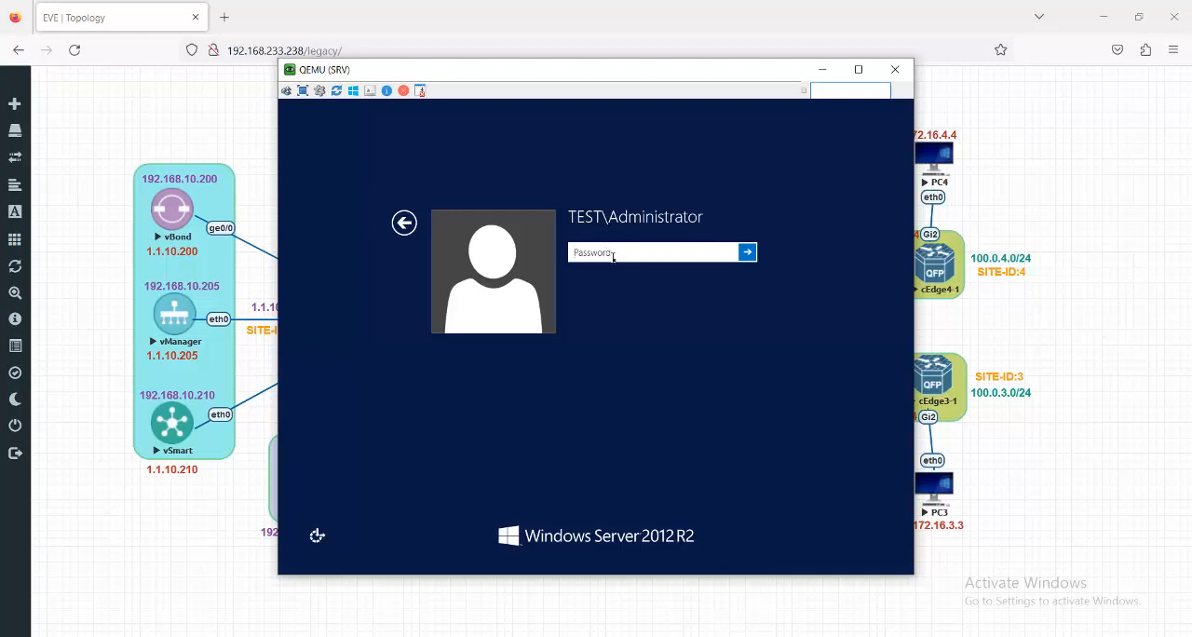
pyautogui.press('shift')
pyautogui.press('shift')
pyautogui.press('shift')
pyautogui.press('shift')
pyautogui.press('shift')
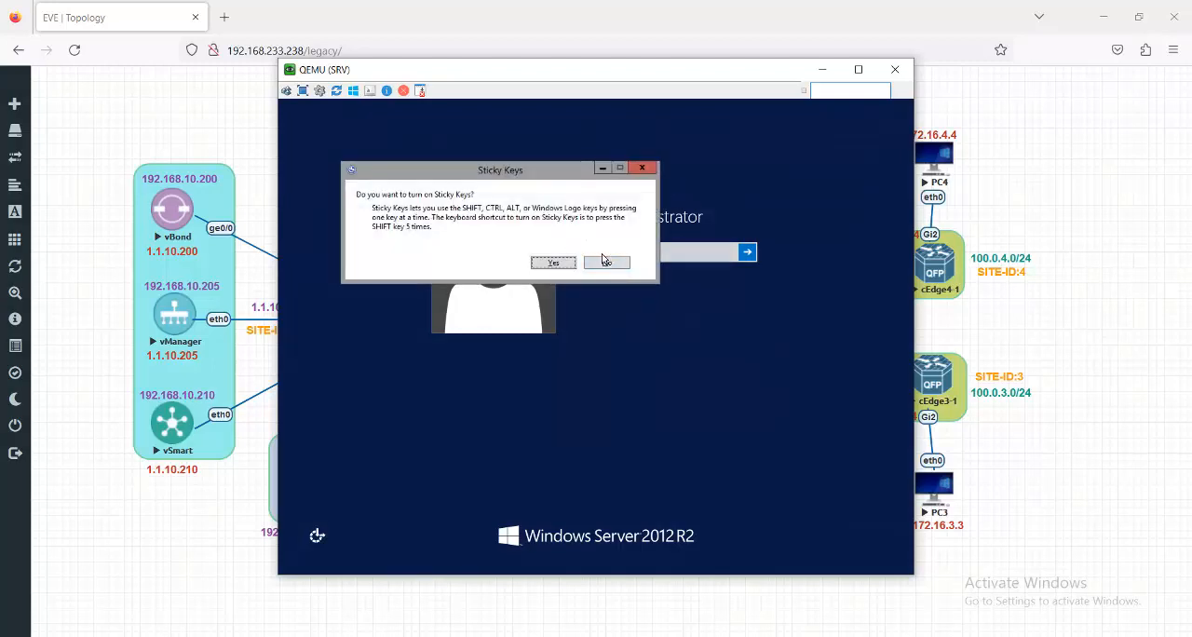
pyautogui.click(641, 171)
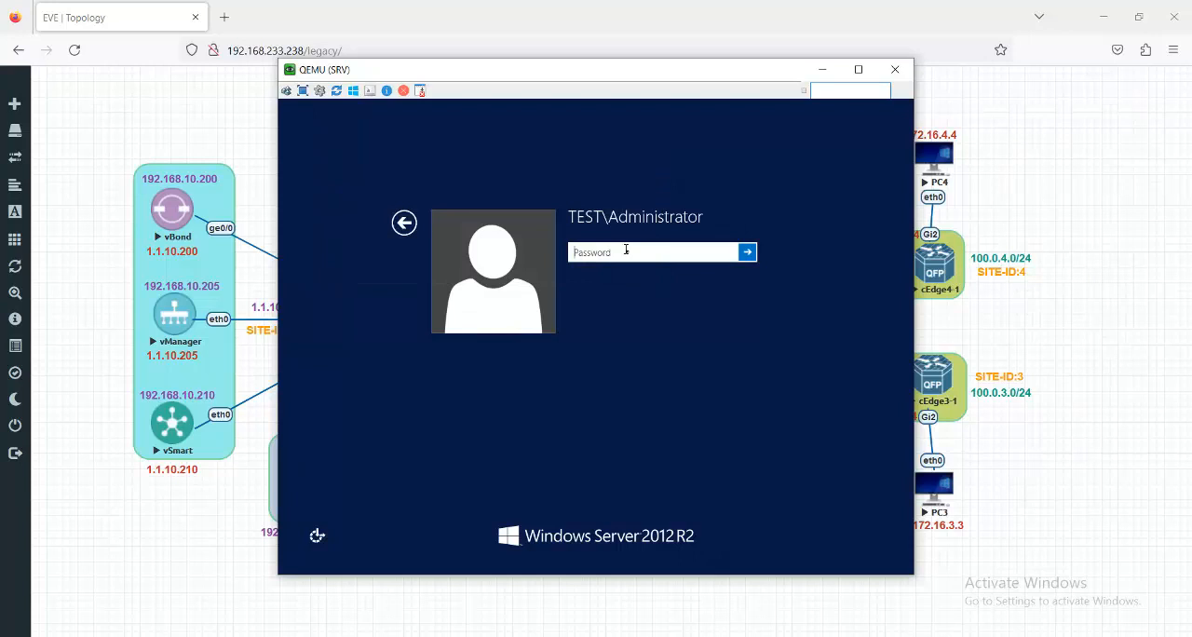
pyautogui.press('capslock')
pyautogui.write('•')
pyautogui.press('capslock')
pyautogui.write('•')
pyautogui.press('Return')
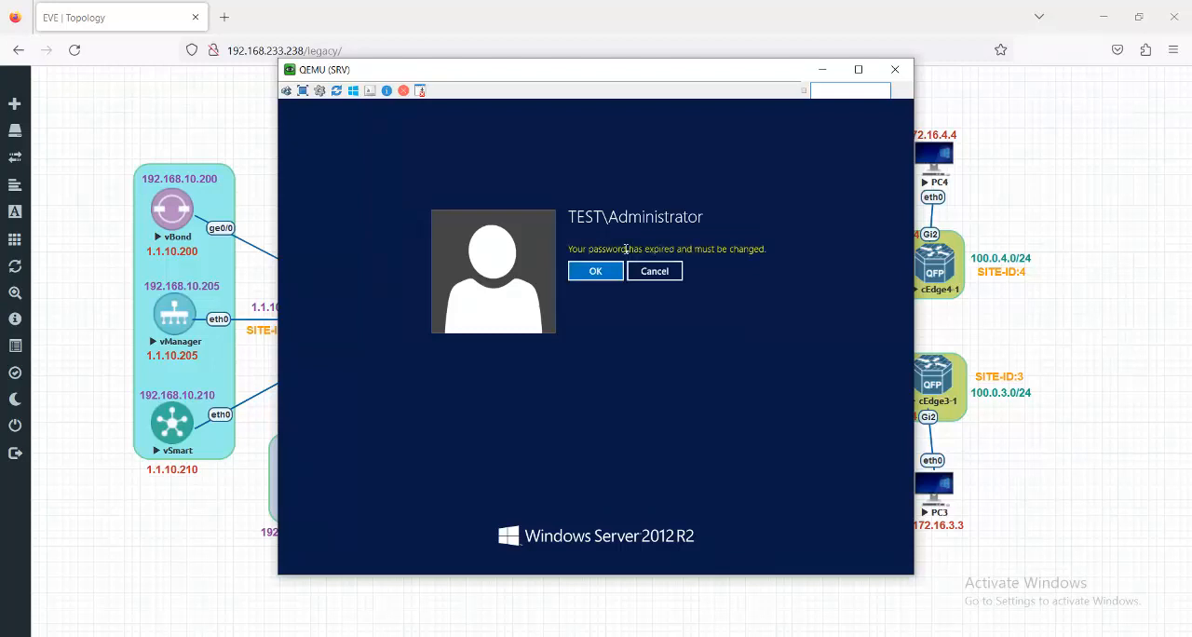
# - Replace the domain administrator's expired password by entering and confirming a new password, and complete the sign-in
pyautogui.press('Return')
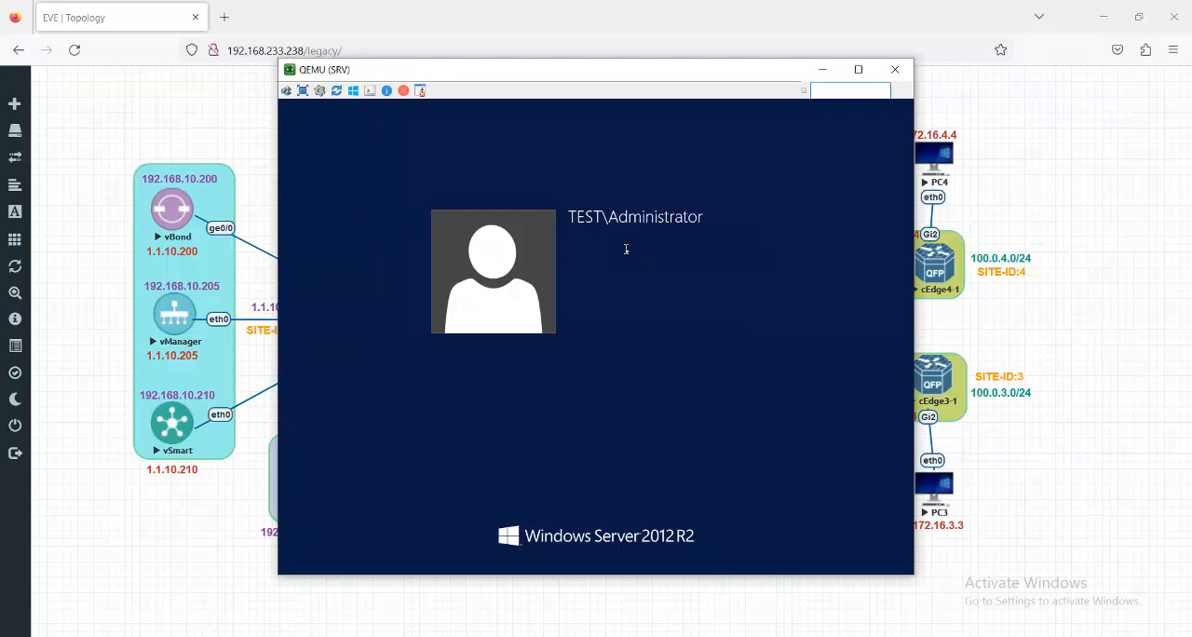
pyautogui.write('•')
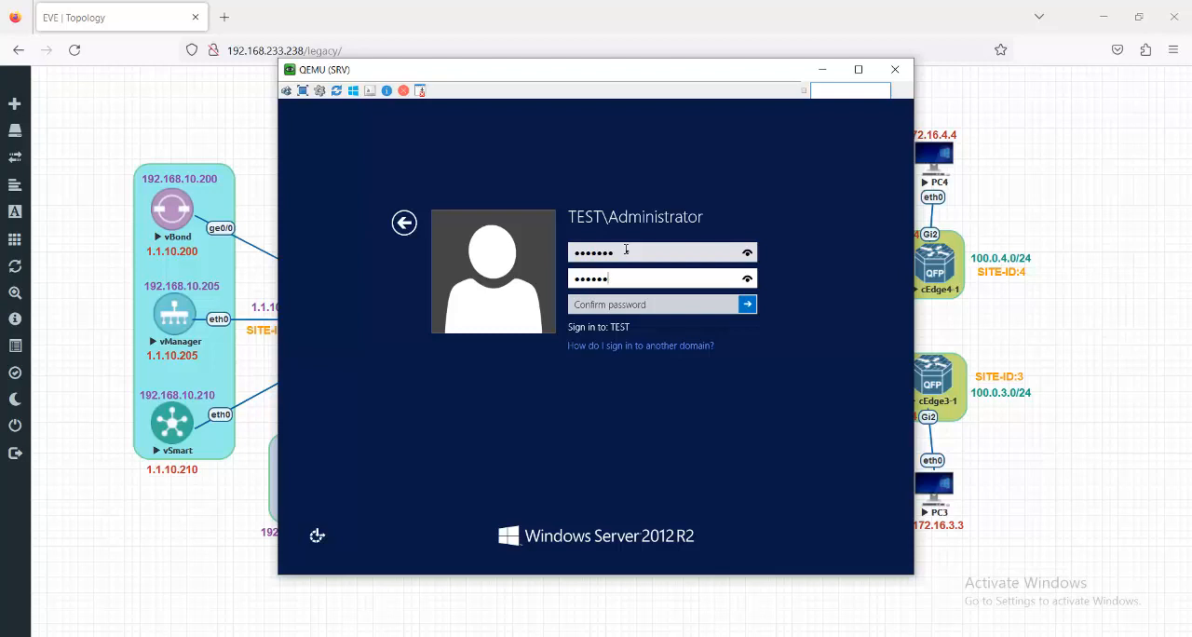
pyautogui.press('Tab')
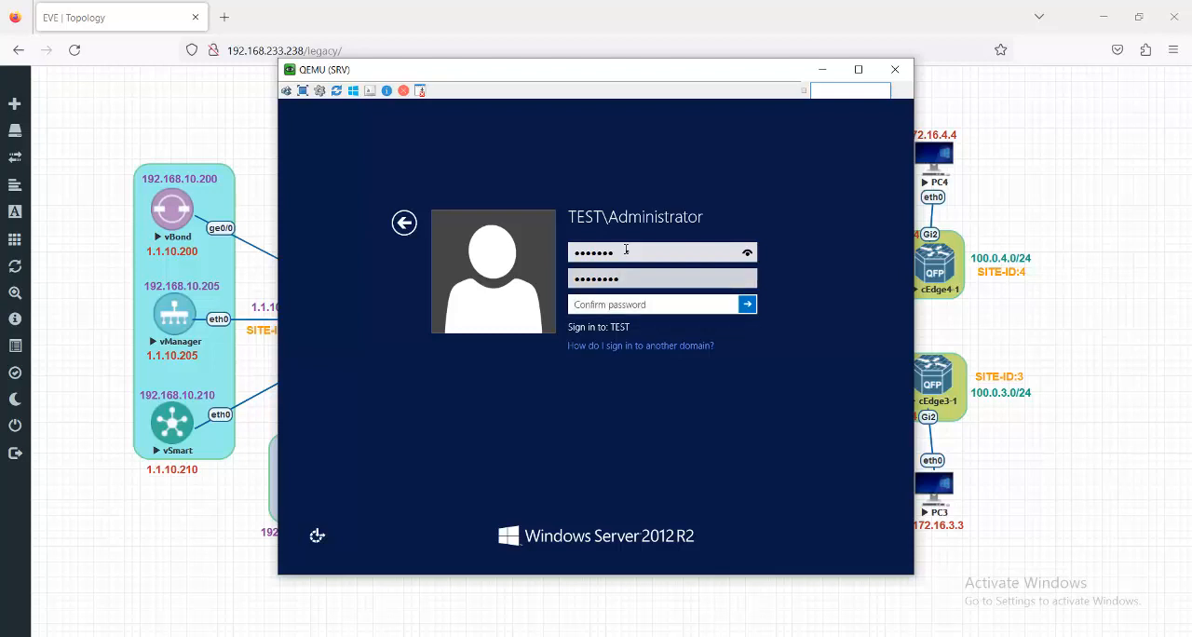
pyautogui.write('•')
pyautogui.click(747, 304)
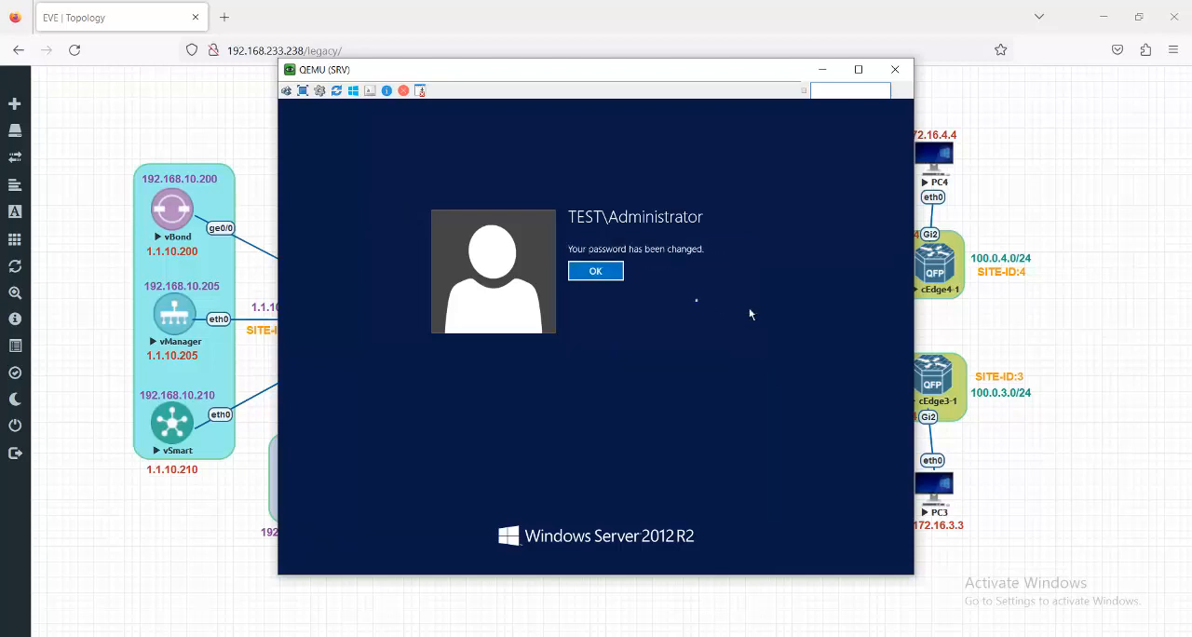
pyautogui.click(615, 273)
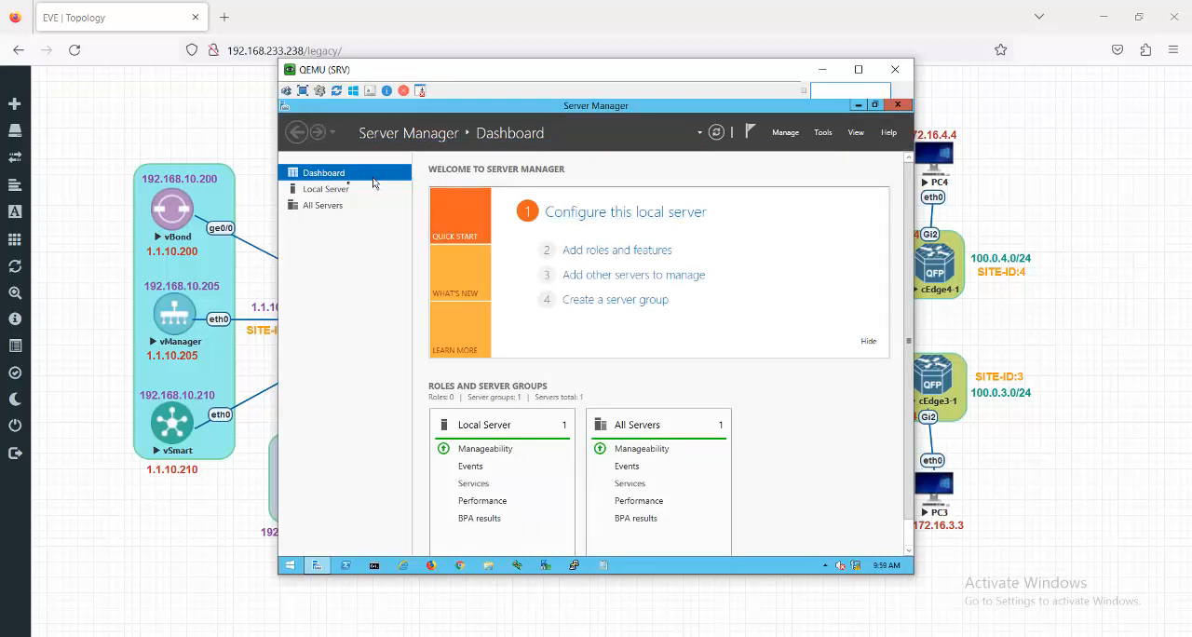
# - Check the local server's properties for the domain membership, and close Server Manager and the SRV console window
pyautogui.click(328, 190)
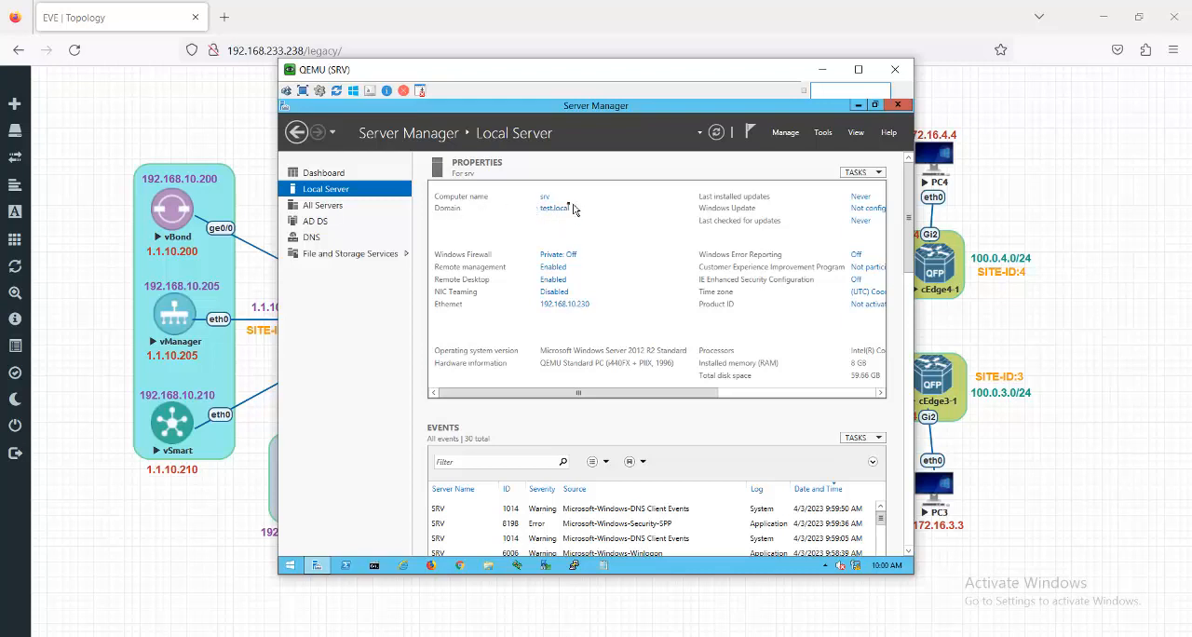
pyautogui.click(901, 108)
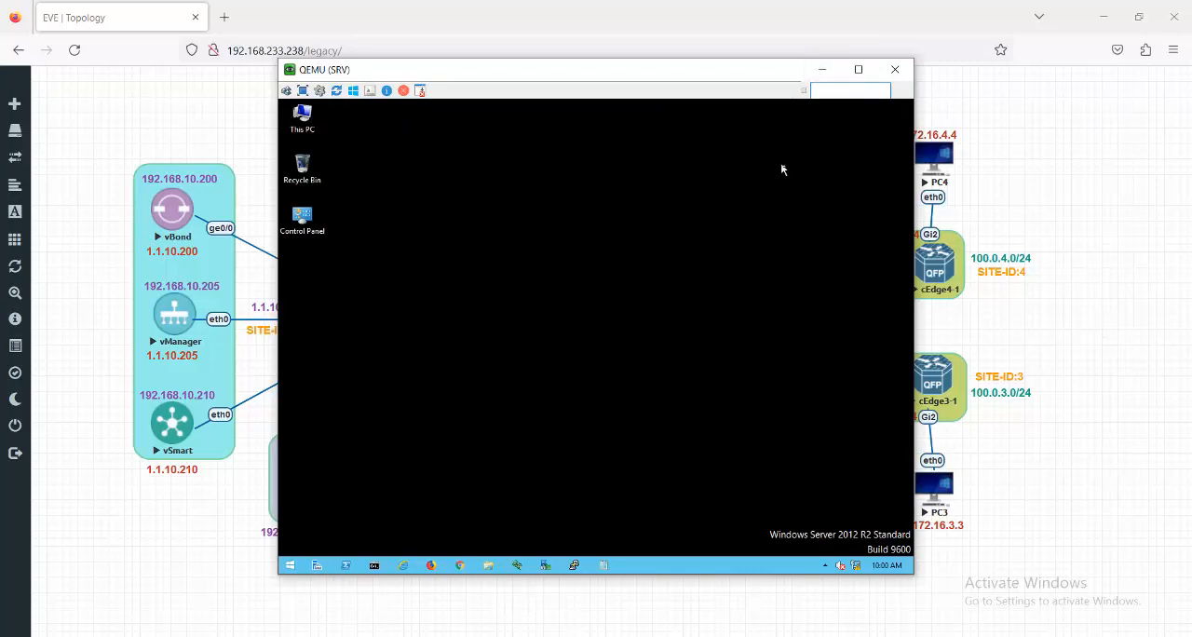
pyautogui.click(895, 69)
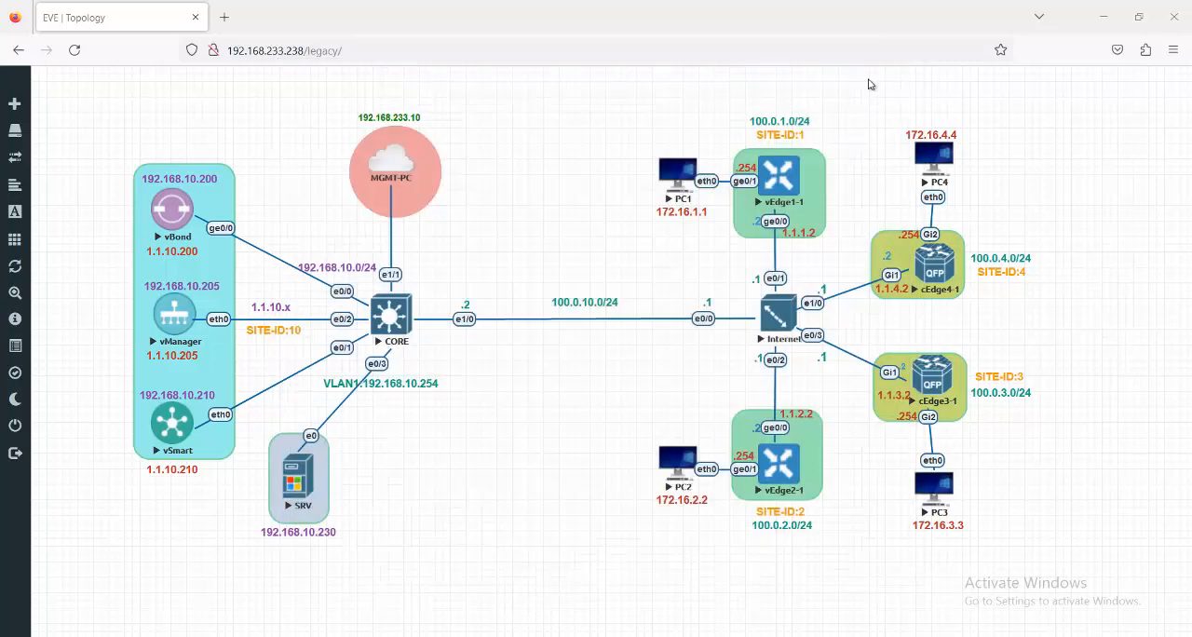